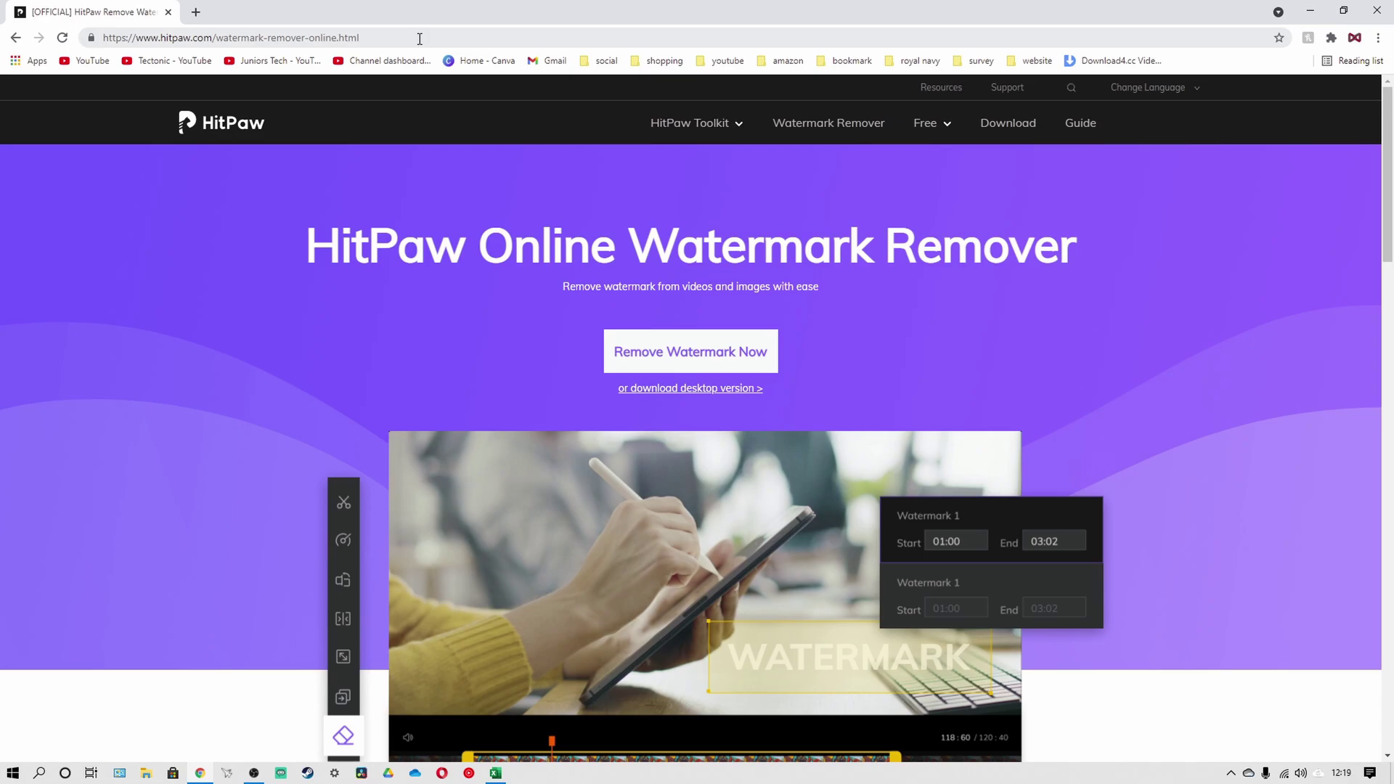
Go full screen and load the desk video into HitPaw's watermark remover
{"action": "key", "text": "F11"}
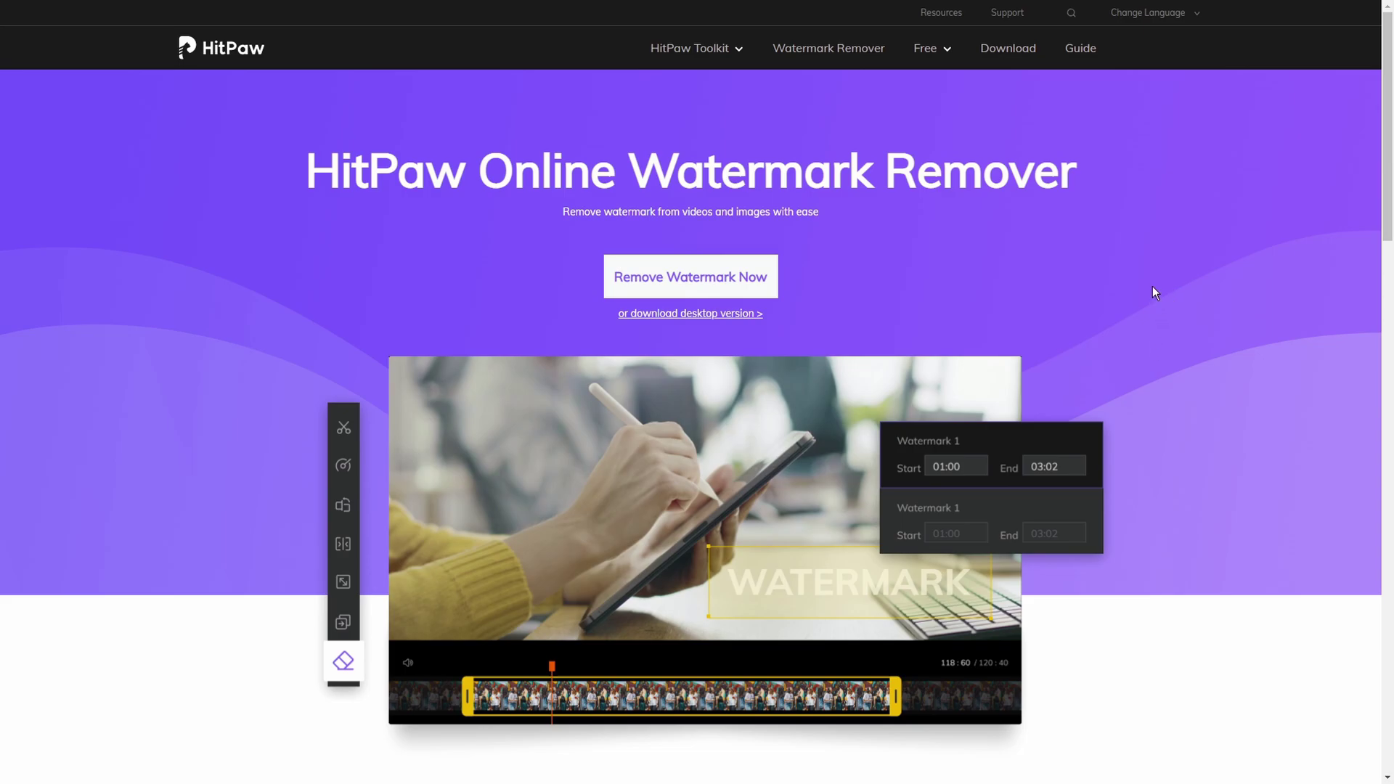
{"action": "left_click", "coordinate": [675, 275]}
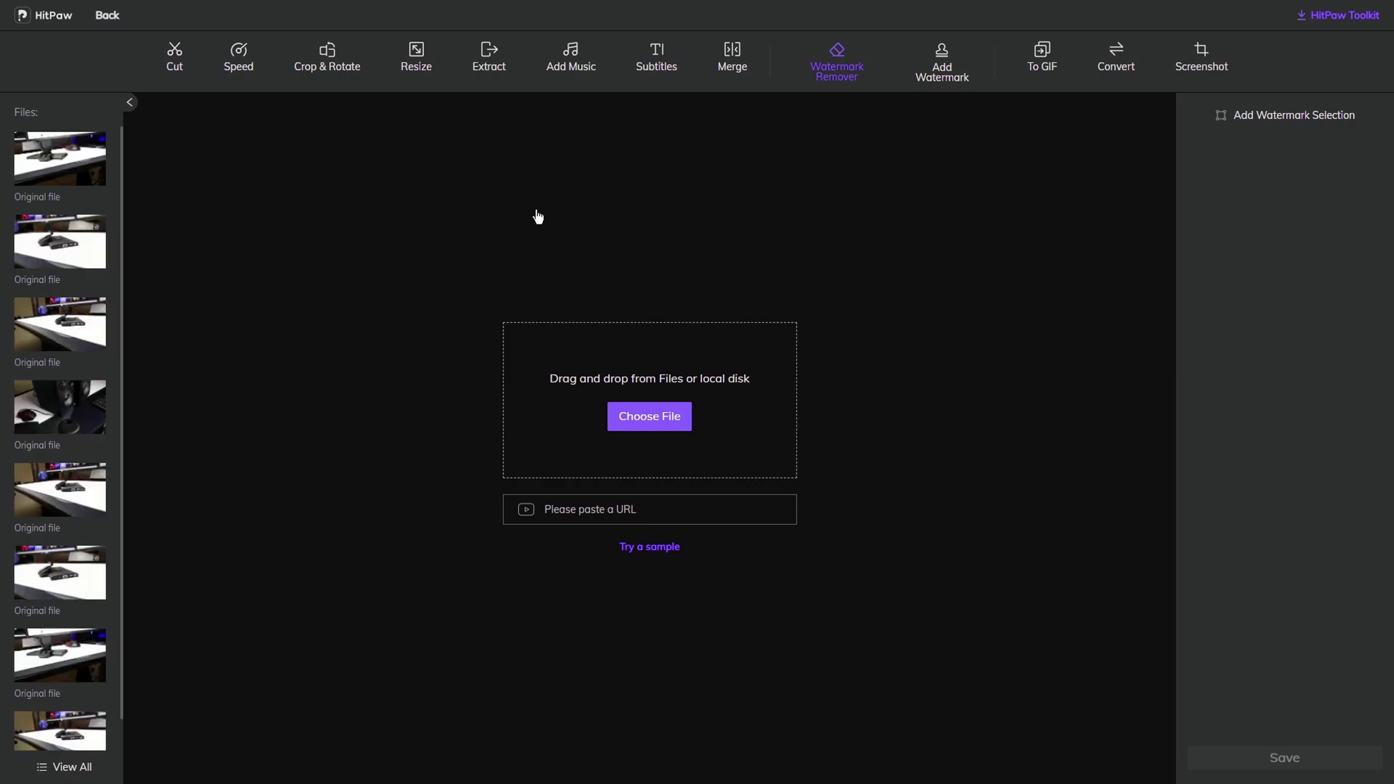
{"action": "left_click", "coordinate": [131, 101]}
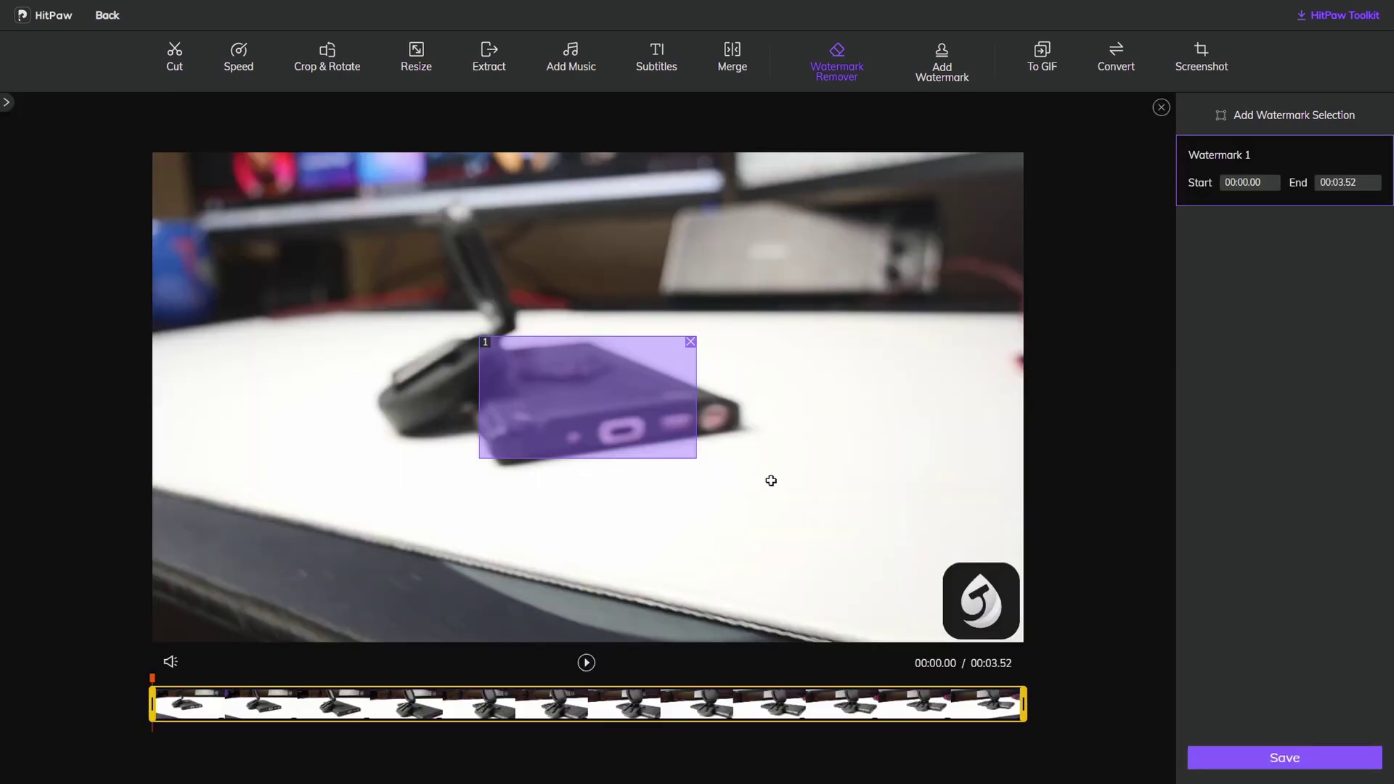
Move the Watermark 1 box onto the bottom-right logo, then add and delete a Watermark 2 box
{"action": "left_click_drag", "start_coordinate": [586, 451], "coordinate": [891, 545]}
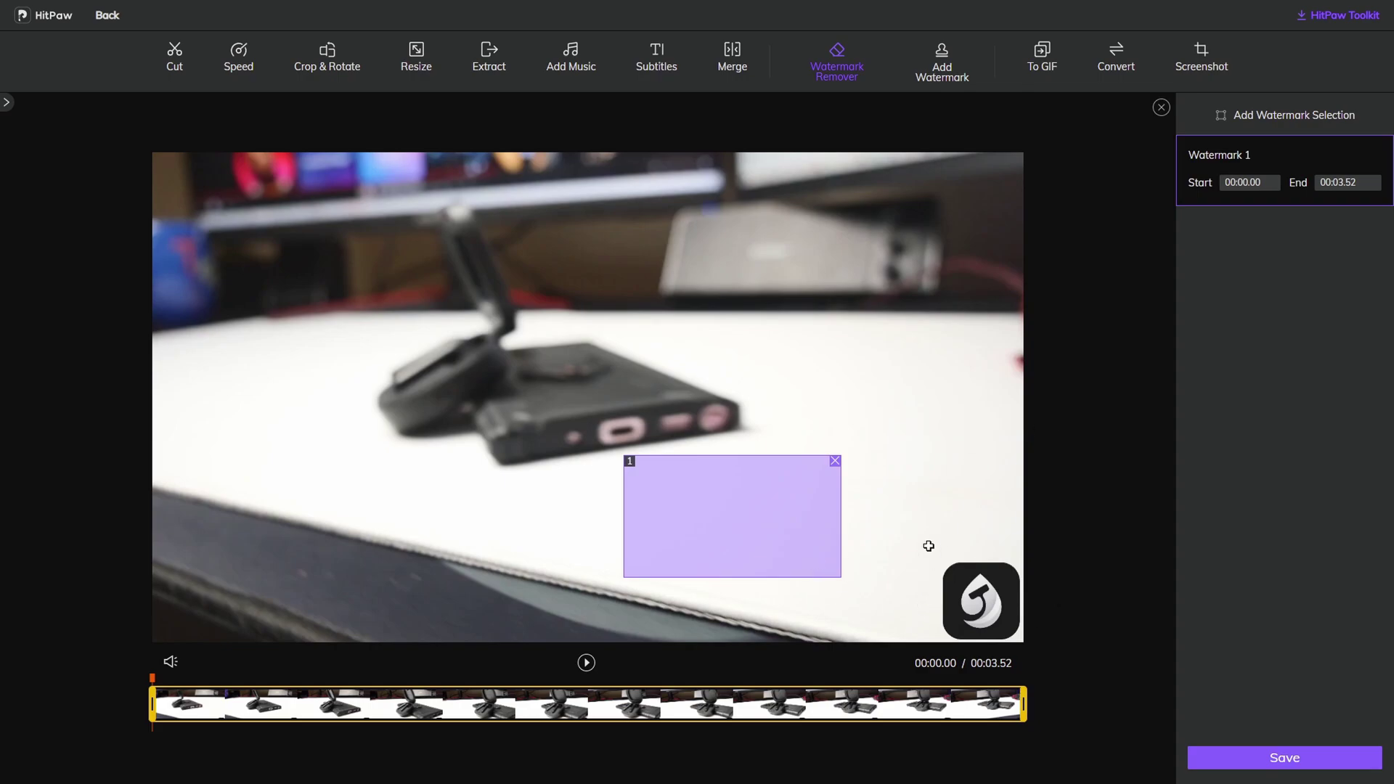
{"action": "left_click_drag", "start_coordinate": [793, 526], "coordinate": [961, 596]}
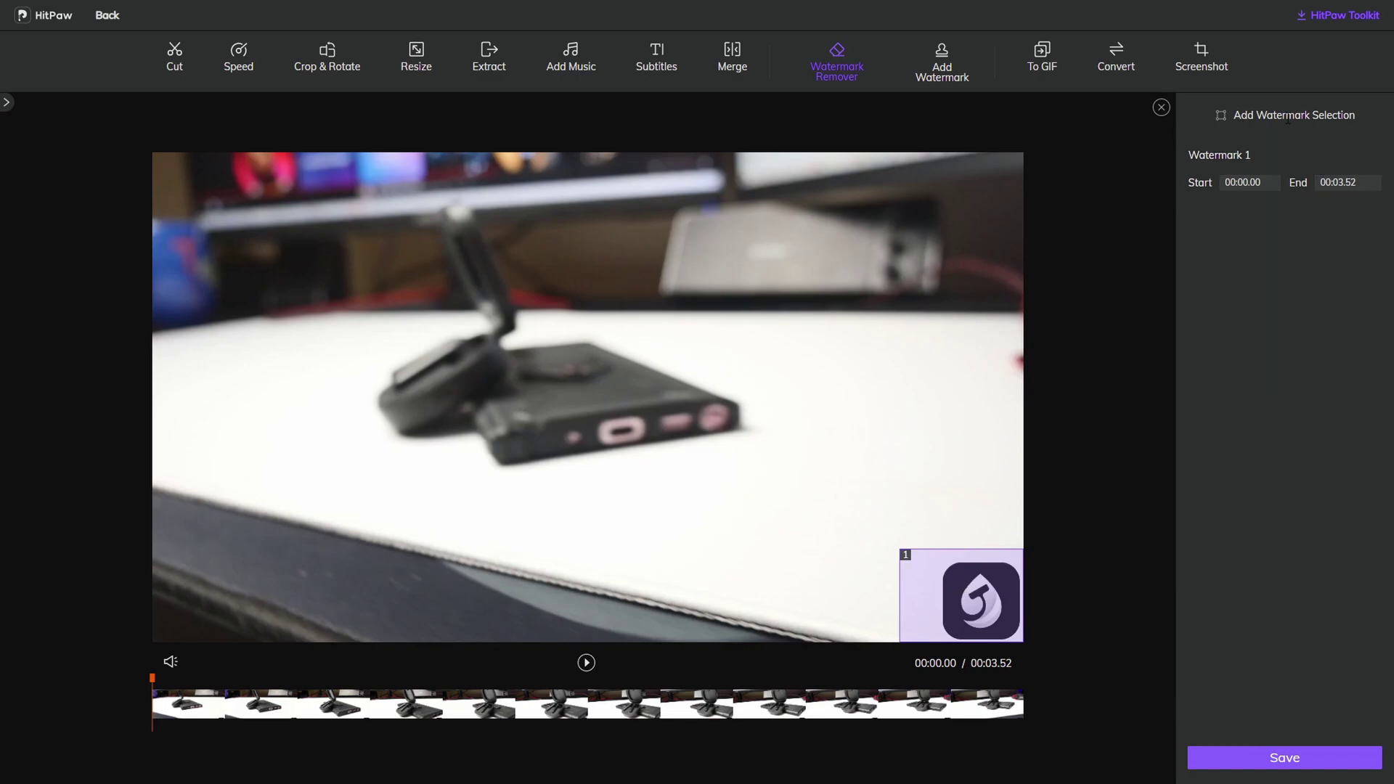
{"action": "right_click", "coordinate": [853, 386]}
{"action": "left_click", "coordinate": [879, 349]}
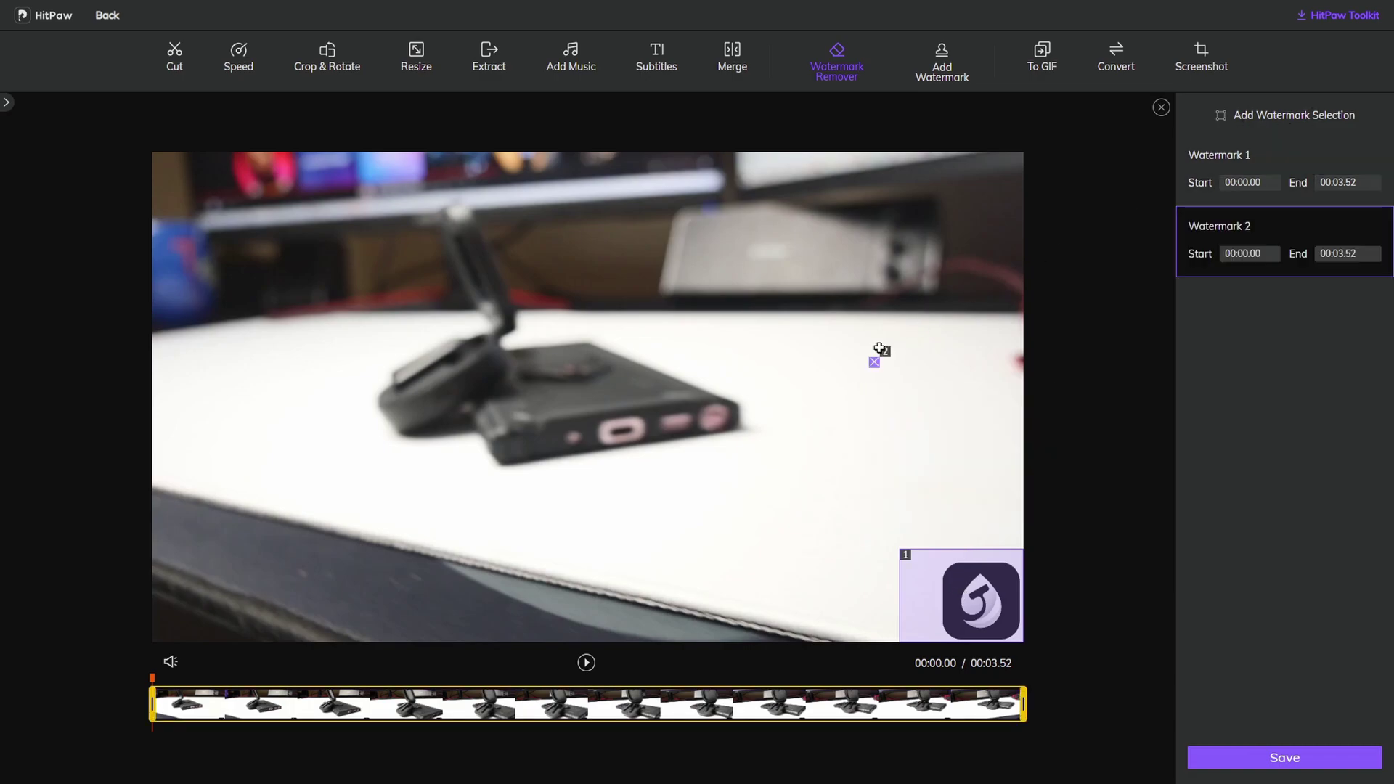
{"action": "left_click_drag", "start_coordinate": [887, 355], "coordinate": [988, 469]}
{"action": "left_click_drag", "start_coordinate": [934, 417], "coordinate": [210, 238]}
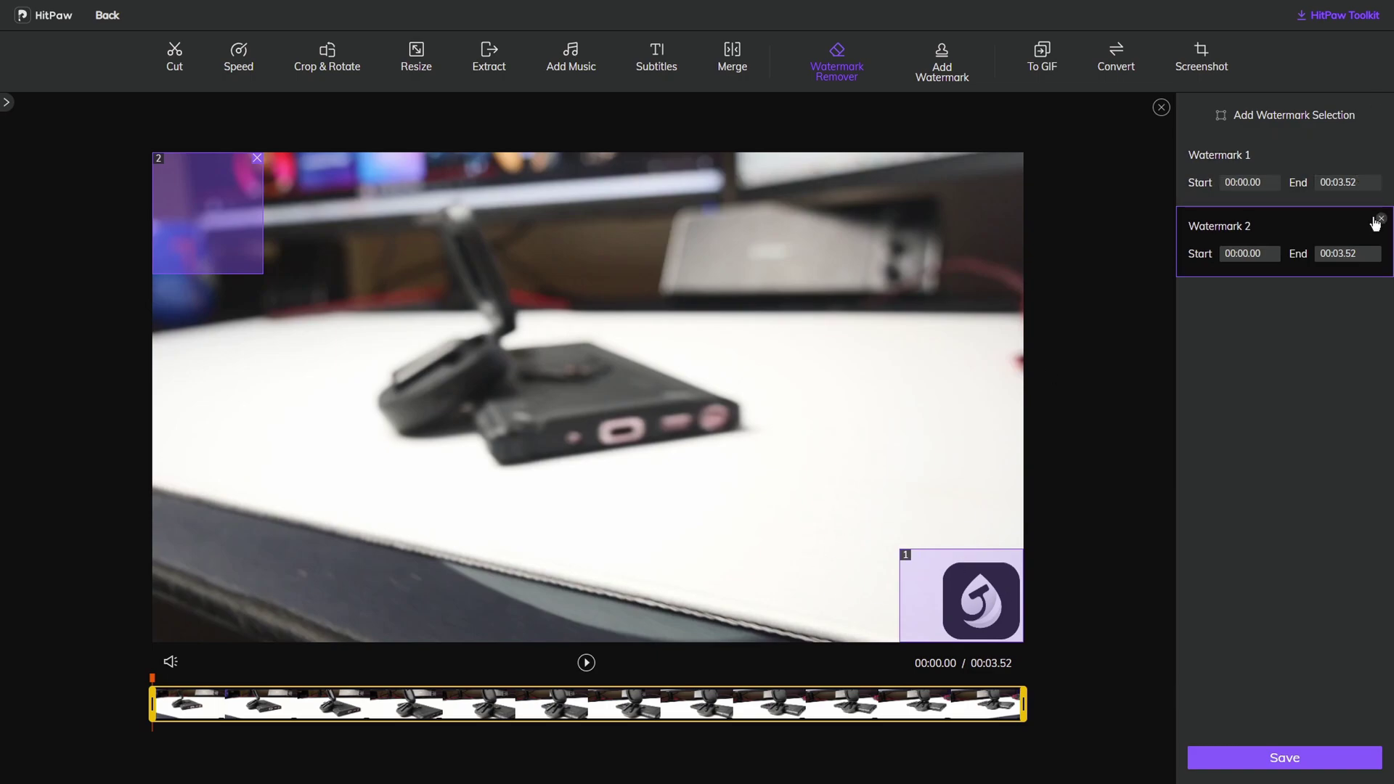
{"action": "left_click", "coordinate": [1376, 220]}
Refit Watermark 1 tightly over the logo and remove a stray extra selection
{"action": "left_click_drag", "start_coordinate": [966, 597], "coordinate": [857, 459]}
{"action": "left_click_drag", "start_coordinate": [798, 414], "coordinate": [937, 557]}
{"action": "left_click", "coordinate": [873, 494]}
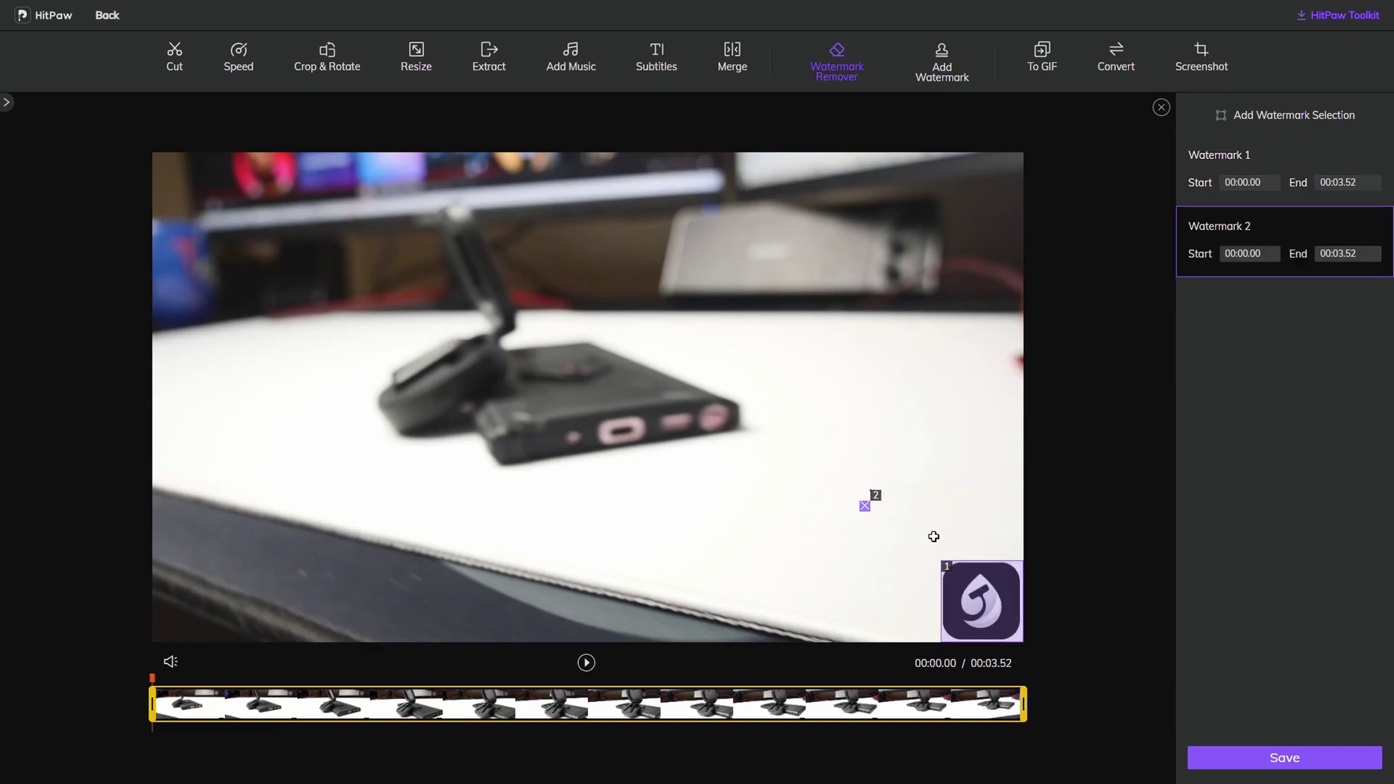
{"action": "left_click", "coordinate": [864, 507]}
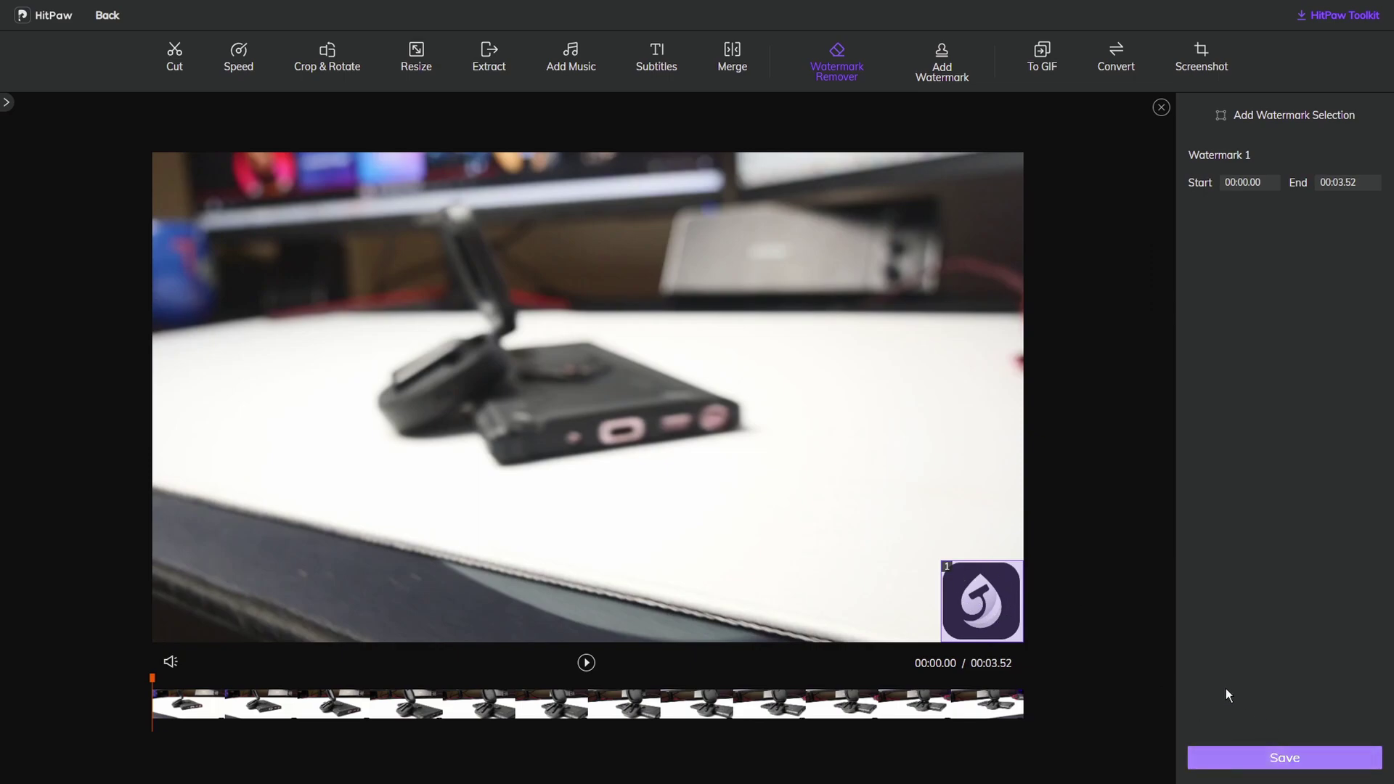
Save the logo-removed video, download it and replay it from the start
{"action": "left_click", "coordinate": [1306, 770]}
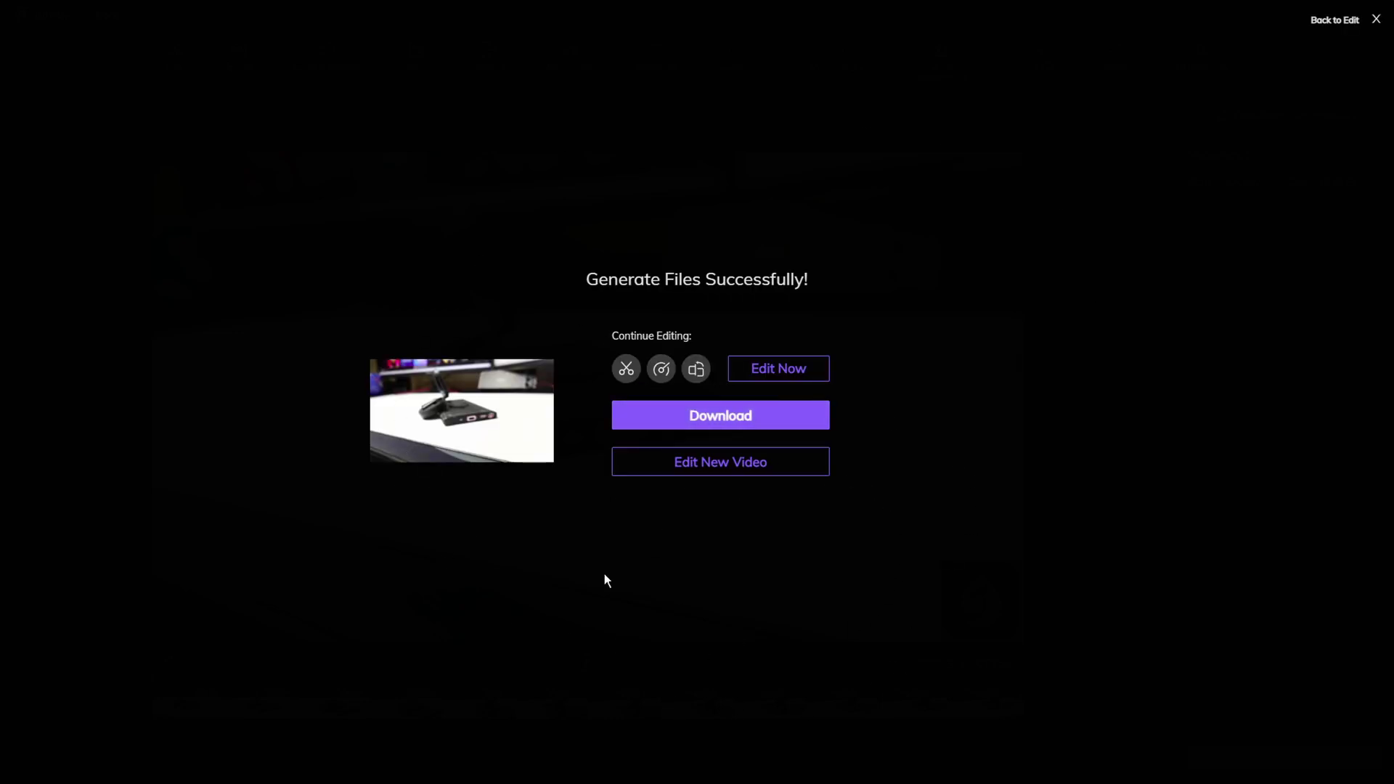
{"action": "left_click", "coordinate": [703, 417]}
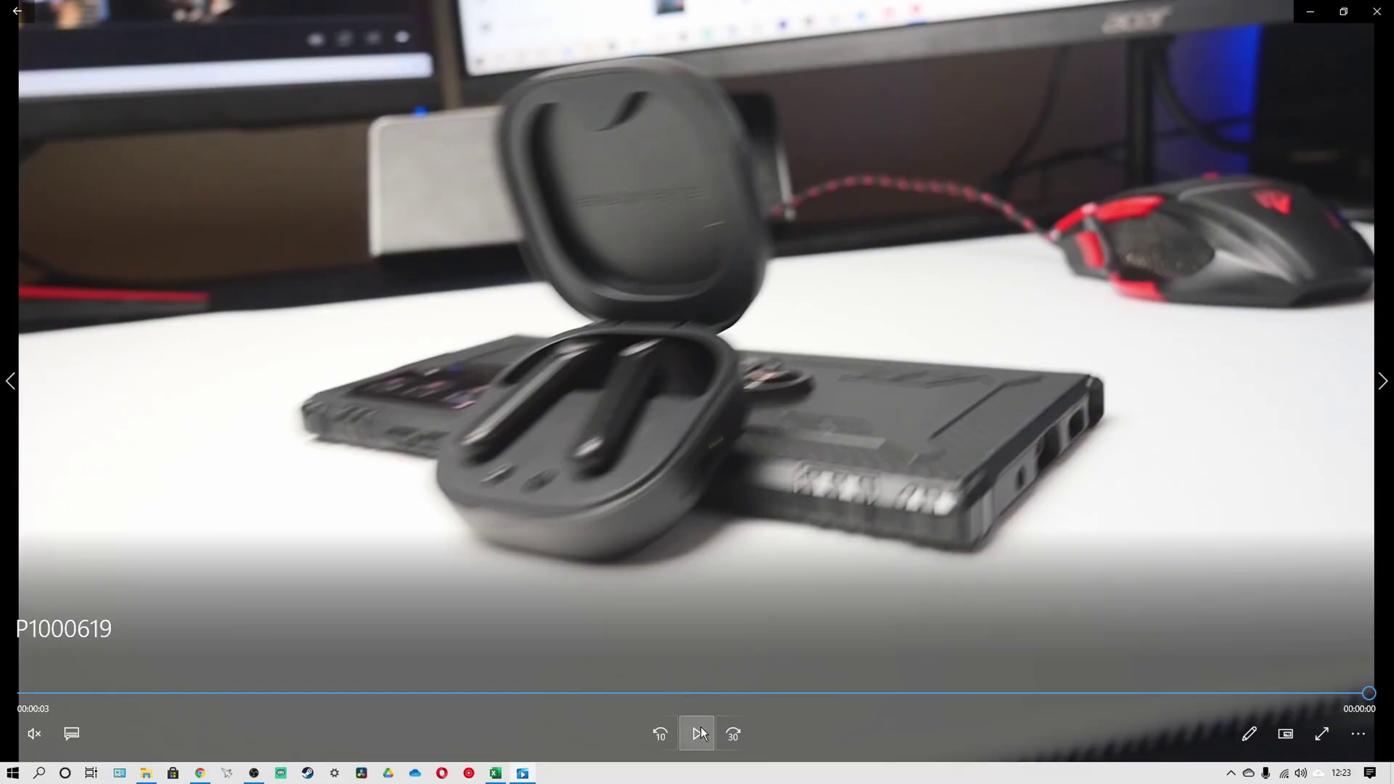
{"action": "left_click", "coordinate": [699, 734]}
Close the Photos player showing the logo-free P1000619 video
{"action": "left_click", "coordinate": [1378, 11]}
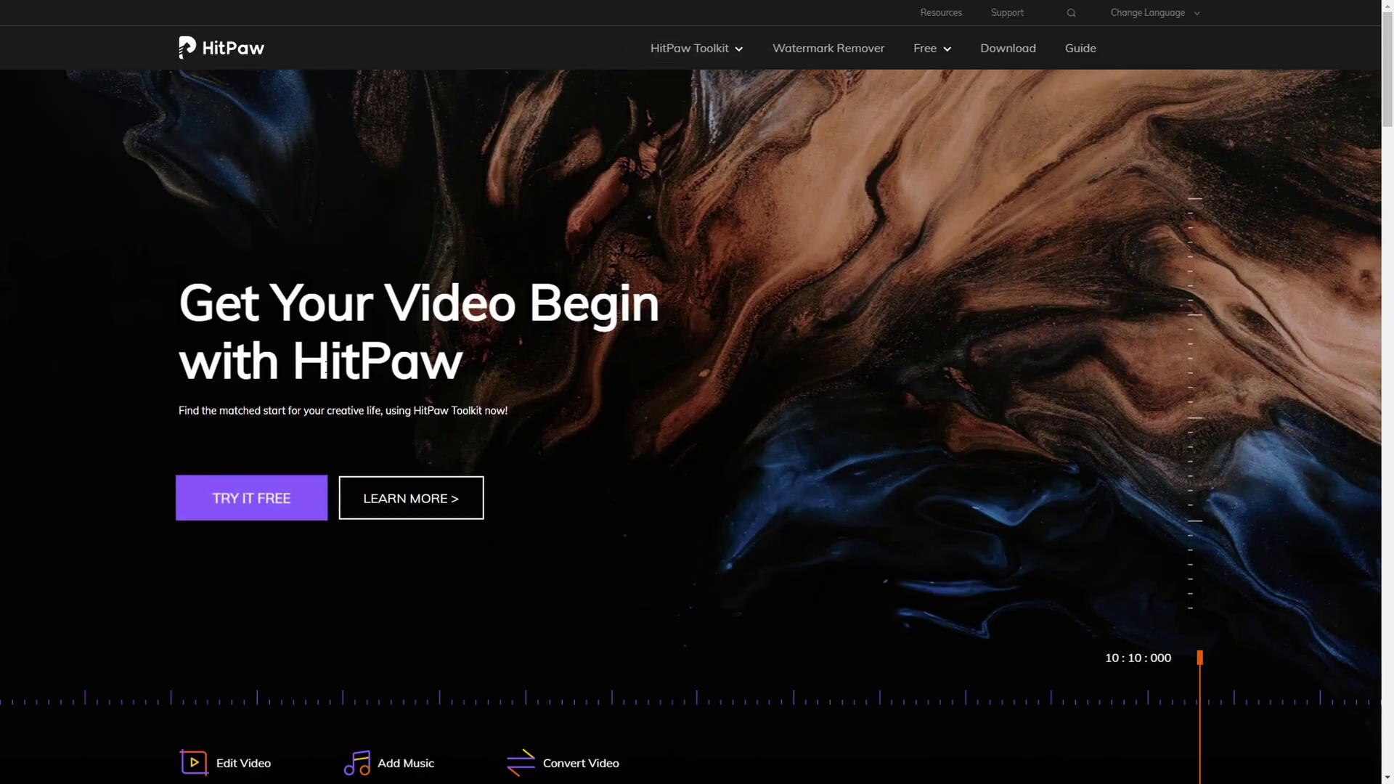
Open HitPaw's Free Online Video Editor, collapse the Files panel and dismiss its tip
{"action": "mouse_move", "coordinate": [930, 60]}
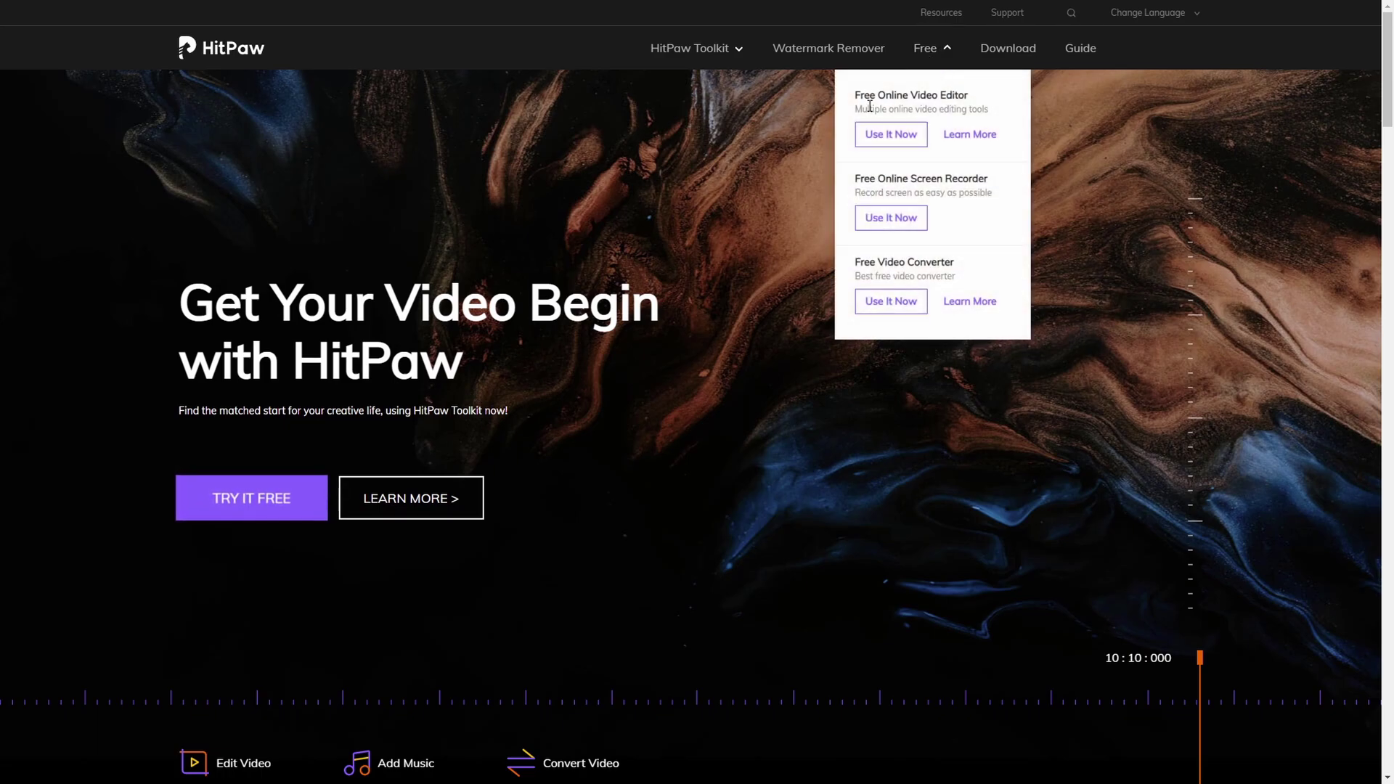
{"action": "left_click", "coordinate": [894, 138]}
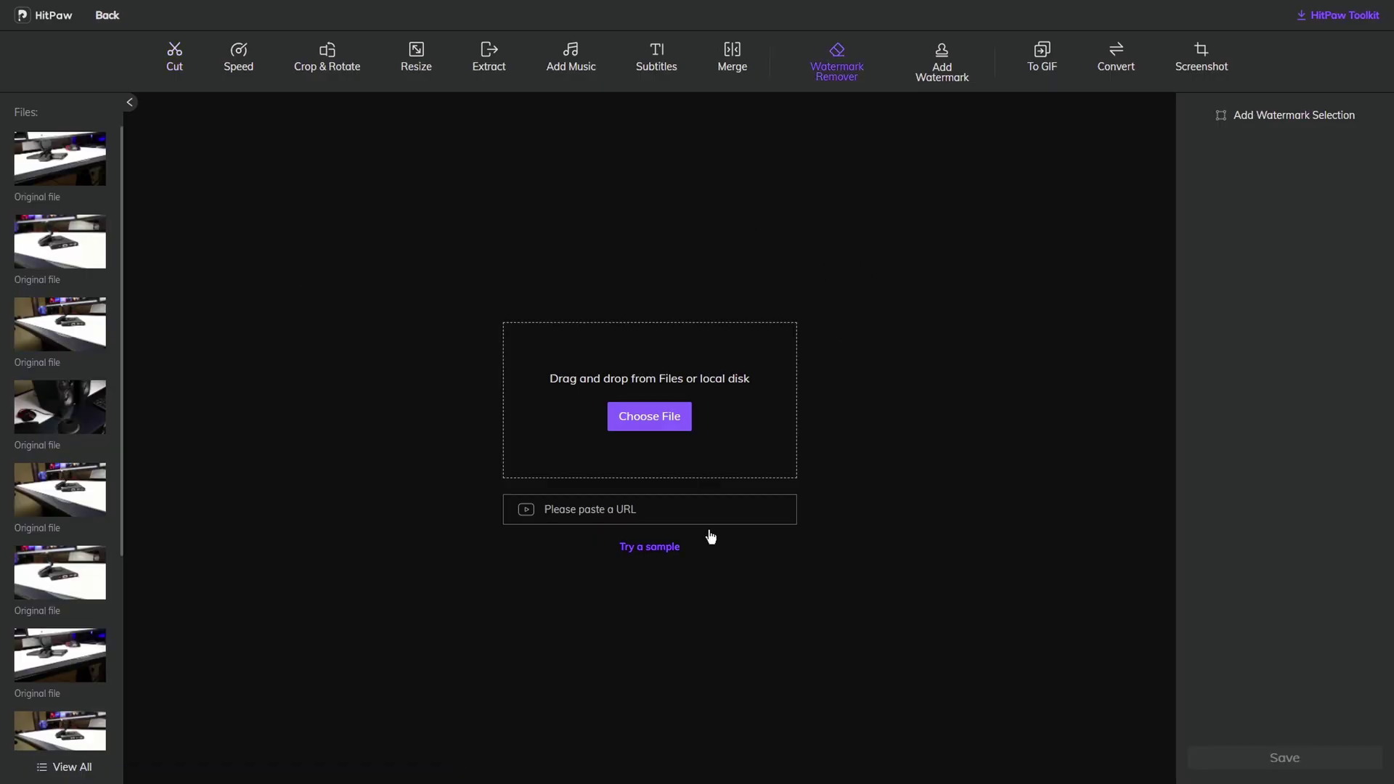
{"action": "left_click", "coordinate": [131, 103]}
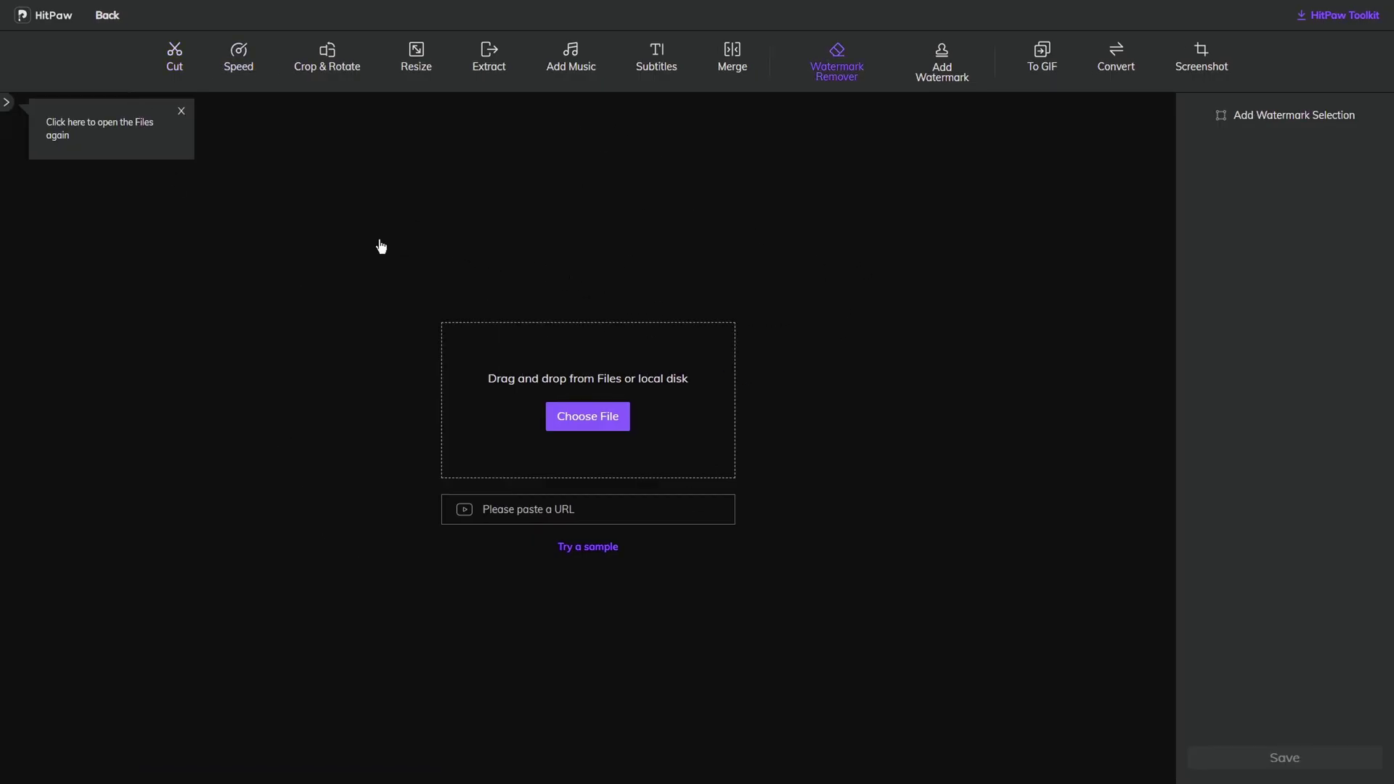
{"action": "left_click", "coordinate": [181, 111]}
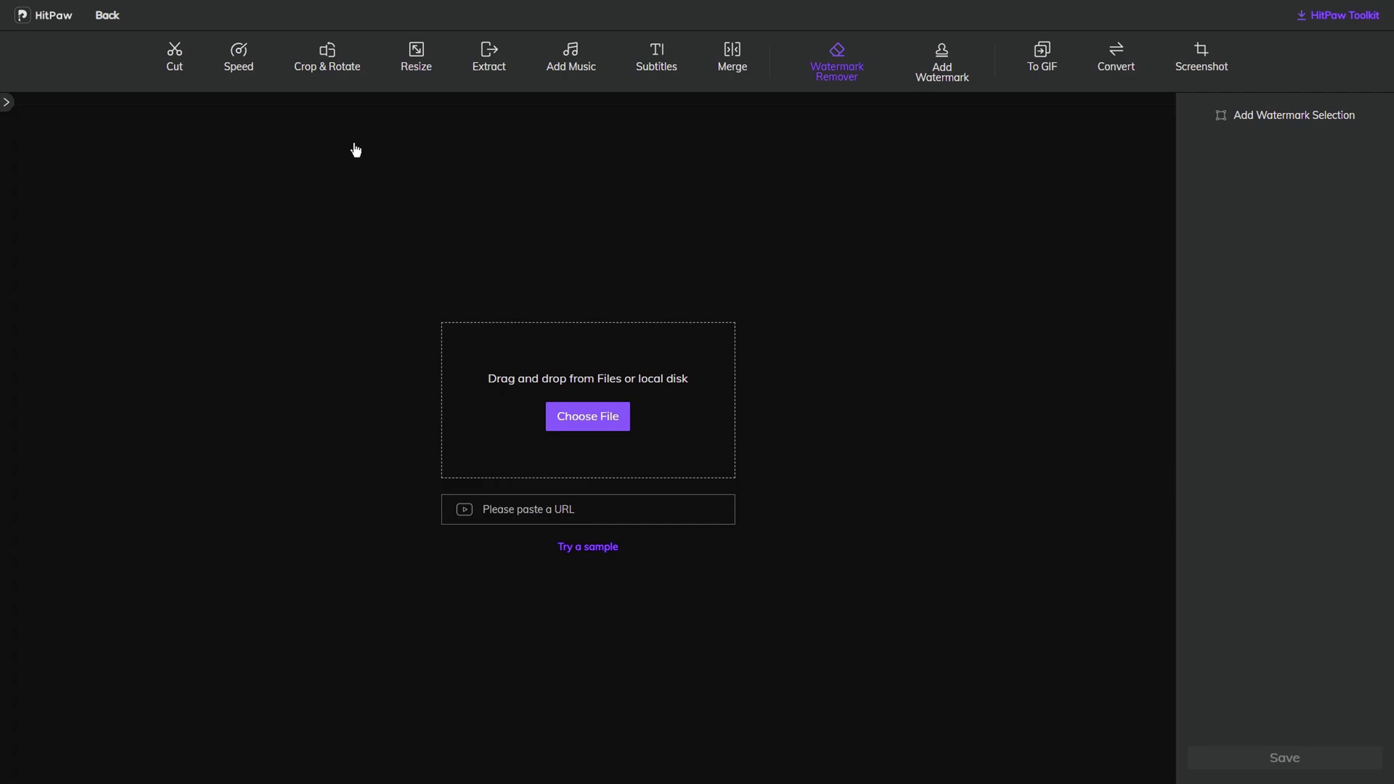
Load the desk video into the Crop & Rotate tool
{"action": "left_click", "coordinate": [328, 58]}
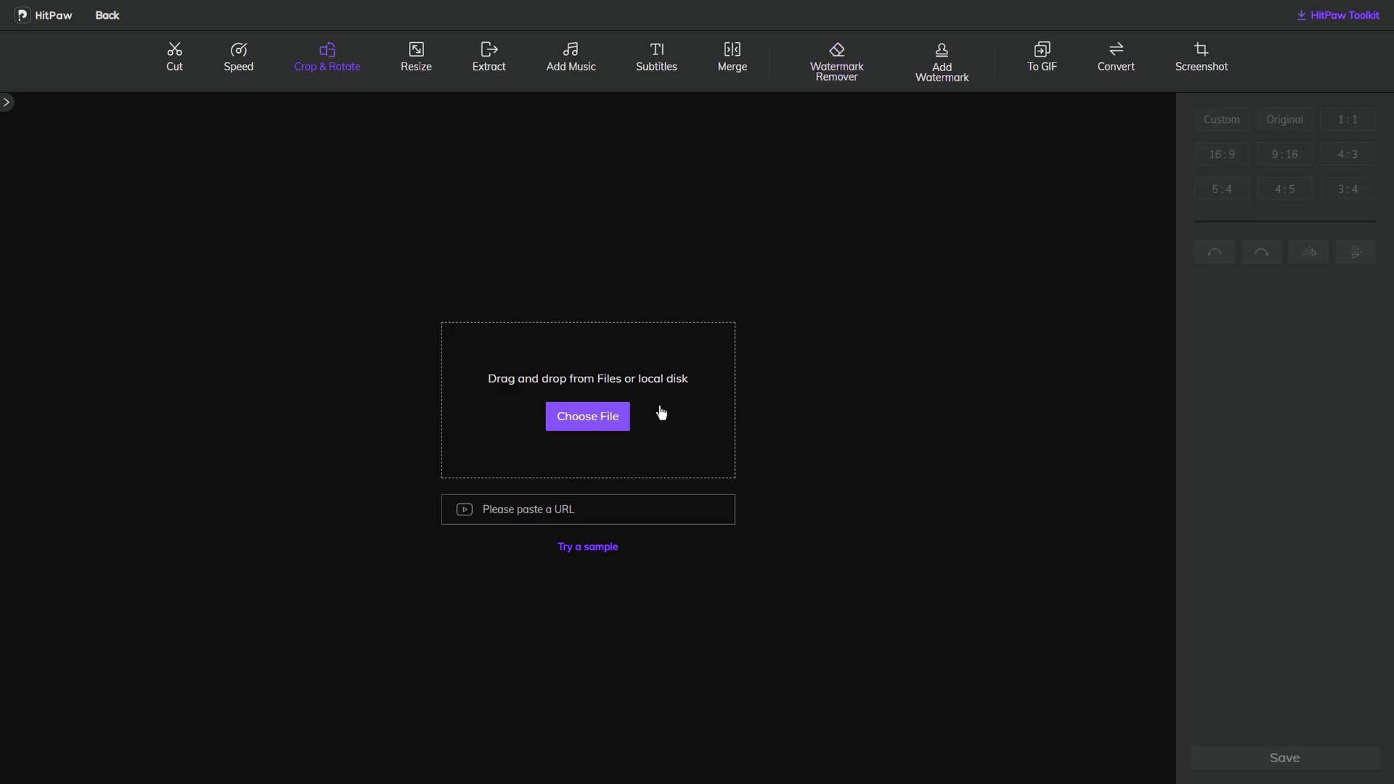
{"action": "left_click", "coordinate": [564, 425]}
{"action": "left_click", "coordinate": [601, 516]}
{"action": "left_click", "coordinate": [465, 510]}
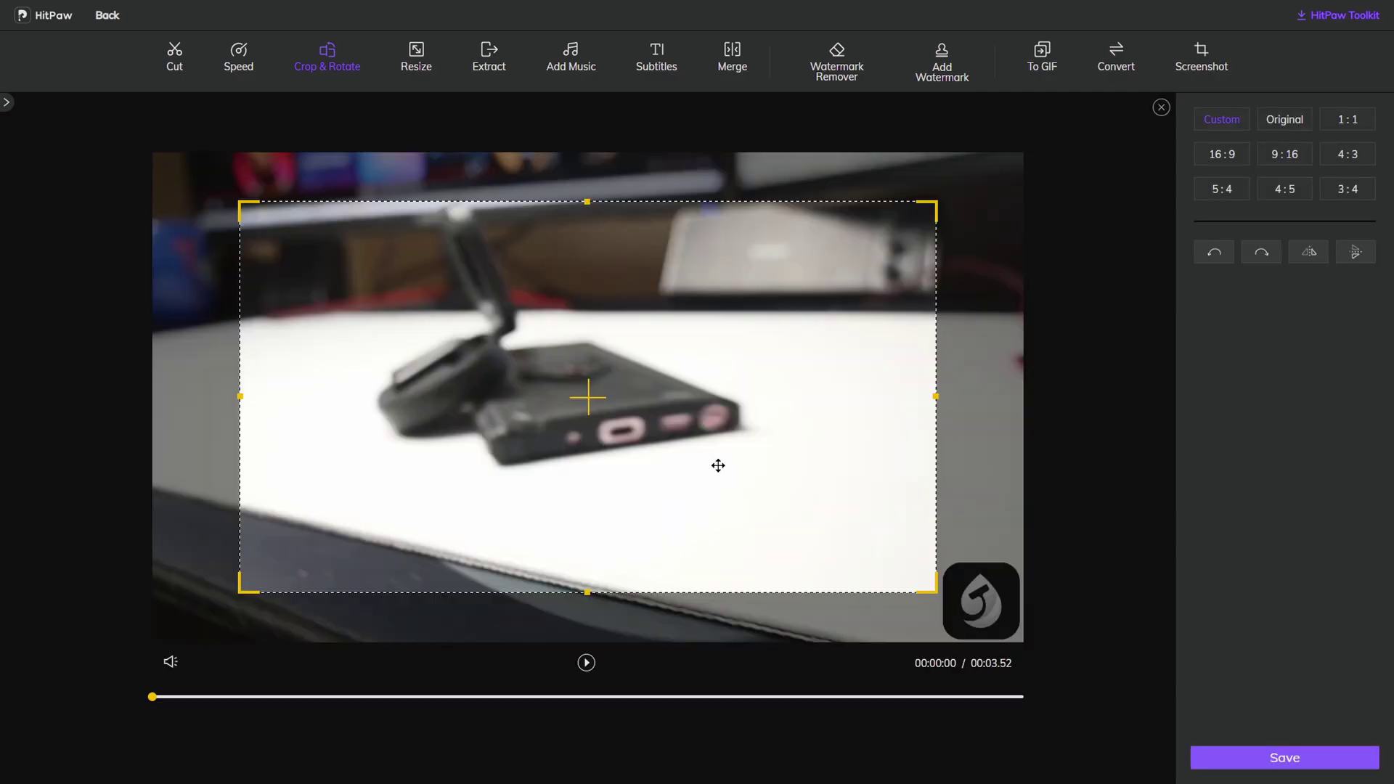
Drag the crop frame against the video's left, top and bottom edges, excluding the logo strip
{"action": "left_click_drag", "start_coordinate": [706, 479], "coordinate": [977, 581]}
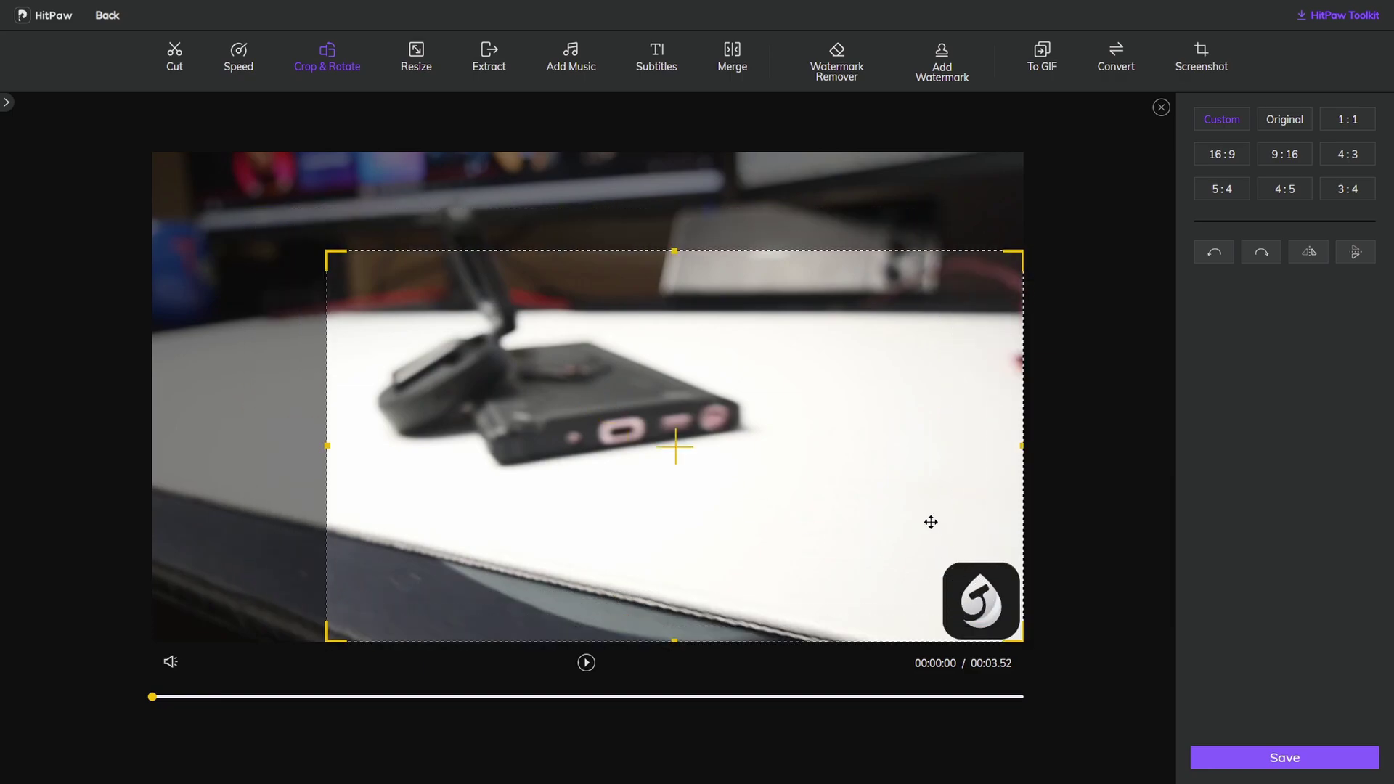
{"action": "left_click_drag", "start_coordinate": [912, 561], "coordinate": [668, 484]}
{"action": "mouse_move", "coordinate": [550, 477]}
{"action": "left_mouse_down"}
{"action": "mouse_move", "coordinate": [634, 476]}
{"action": "mouse_move", "coordinate": [393, 445]}
{"action": "mouse_move", "coordinate": [574, 463]}
{"action": "mouse_move", "coordinate": [550, 463]}
{"action": "left_mouse_up"}
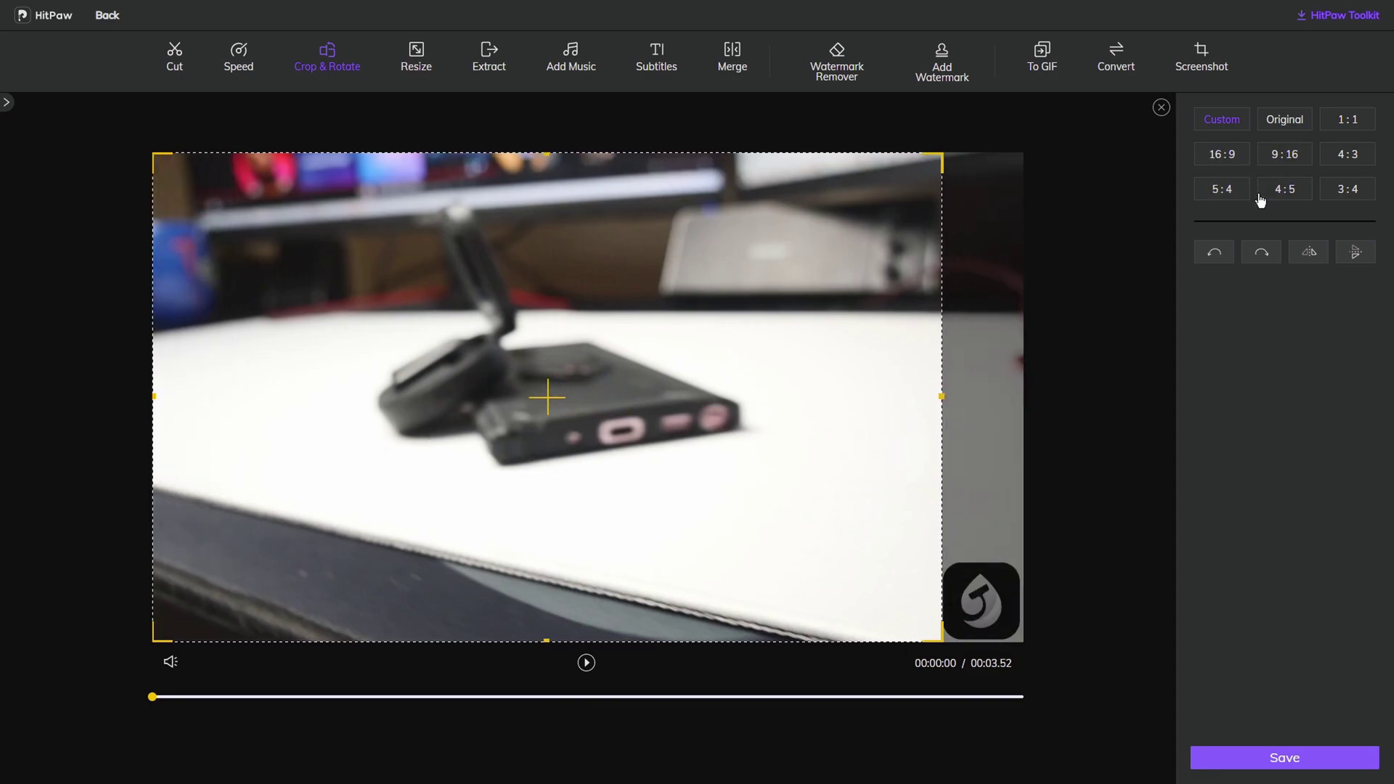
Try the 1:1, 16:9, 9:16, 4:3, 5:4, 4:5 and 3:4 presets, then return to Original
{"action": "left_click", "coordinate": [1283, 130]}
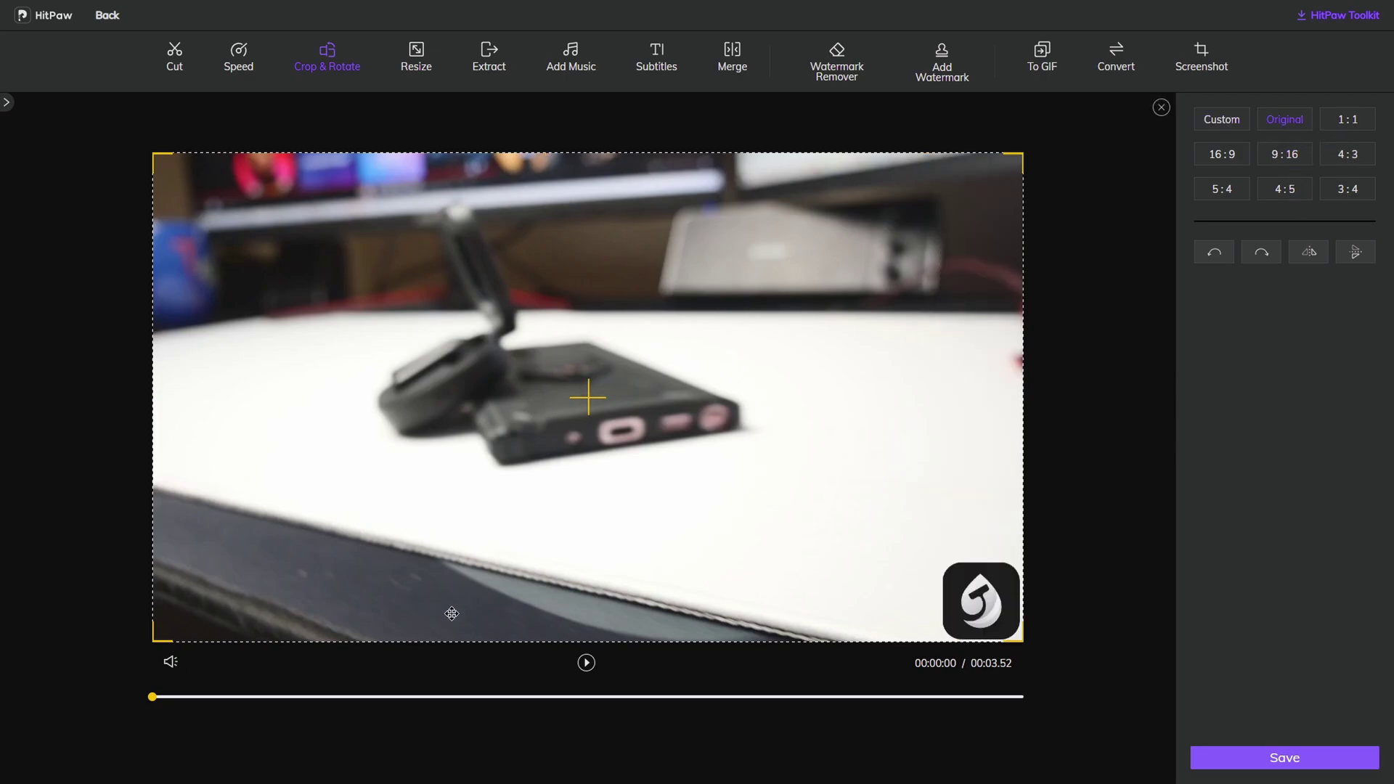
{"action": "left_click", "coordinate": [1352, 123]}
{"action": "left_click", "coordinate": [1218, 161]}
{"action": "left_click", "coordinate": [1272, 156]}
{"action": "left_click", "coordinate": [1338, 161]}
{"action": "left_click", "coordinate": [1229, 188]}
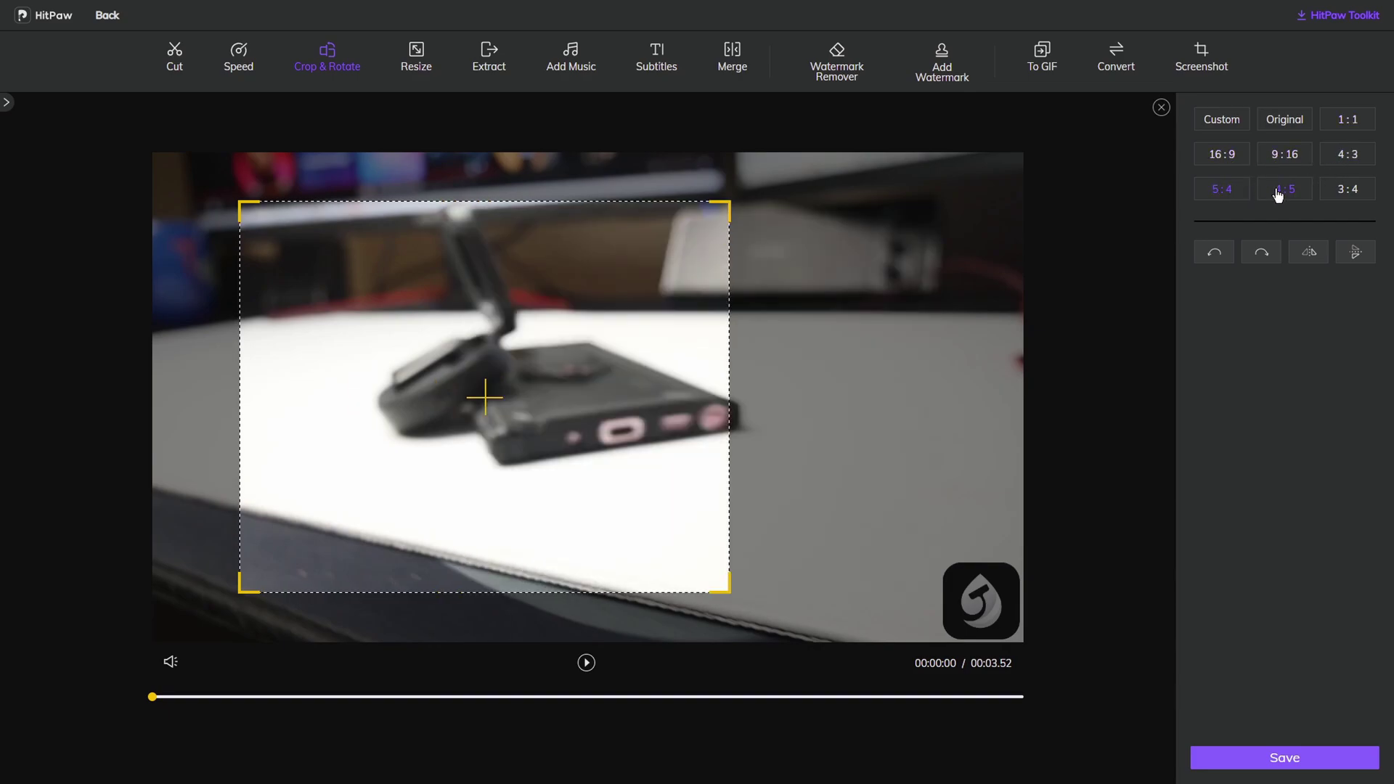
{"action": "left_click", "coordinate": [1285, 189]}
{"action": "left_click", "coordinate": [1347, 189]}
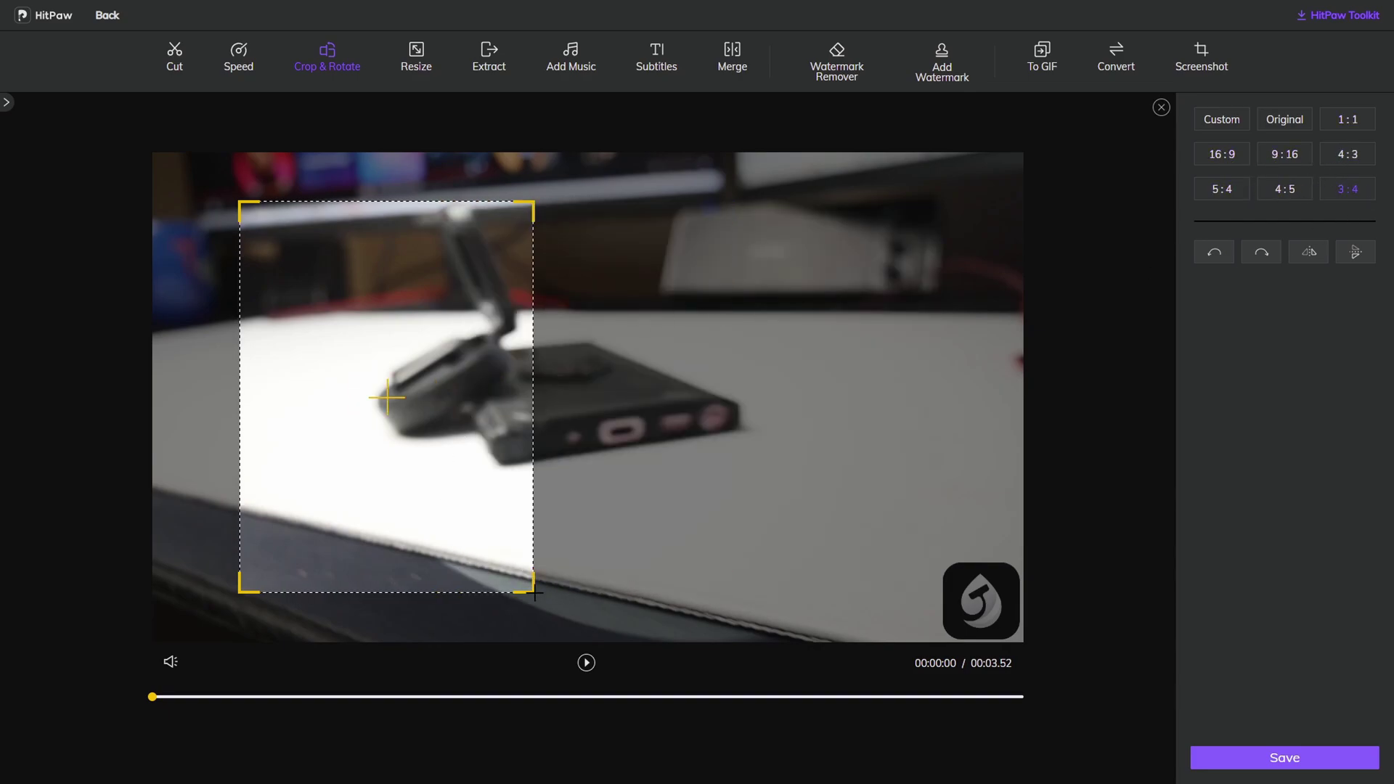
{"action": "left_click", "coordinate": [1286, 123]}
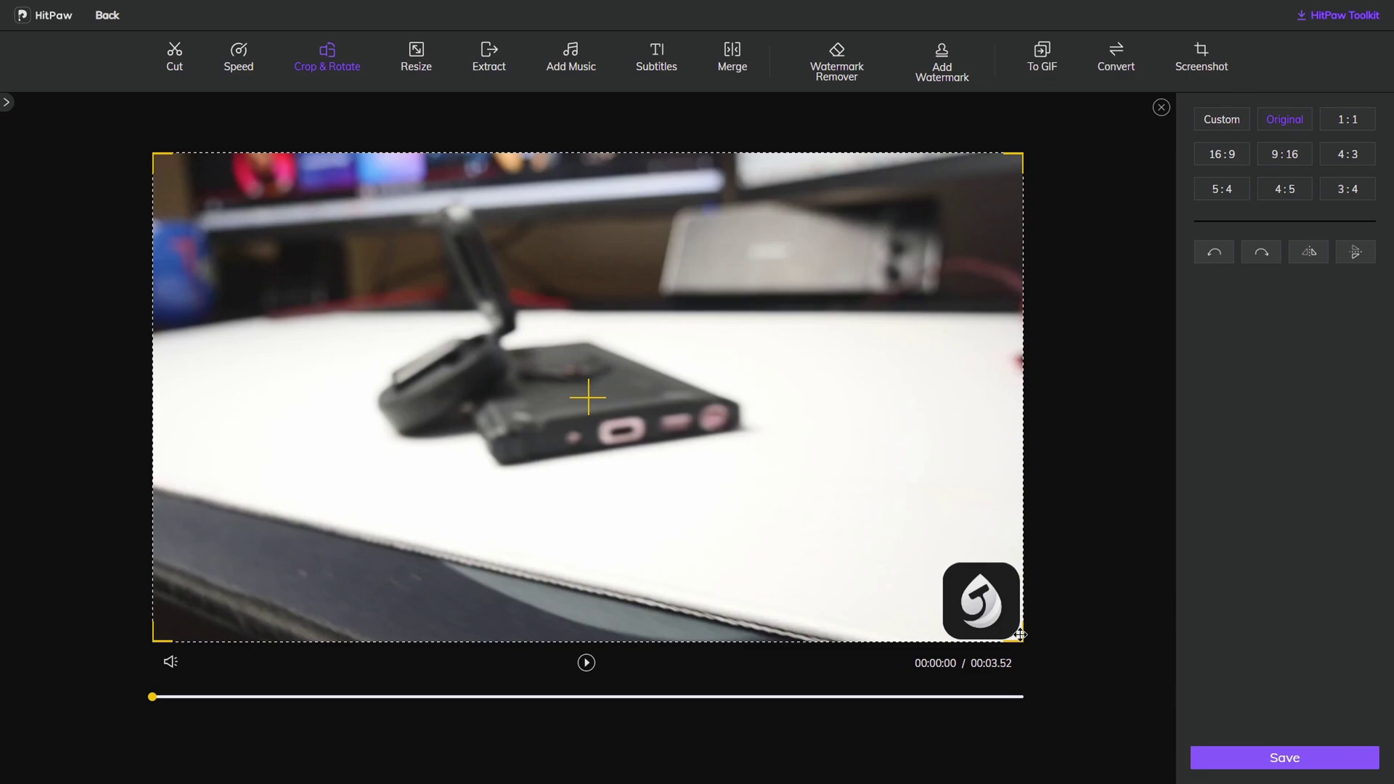
Adjust a Custom crop to full height without the logo strip, then save it
{"action": "left_click_drag", "start_coordinate": [1020, 642], "coordinate": [942, 596]}
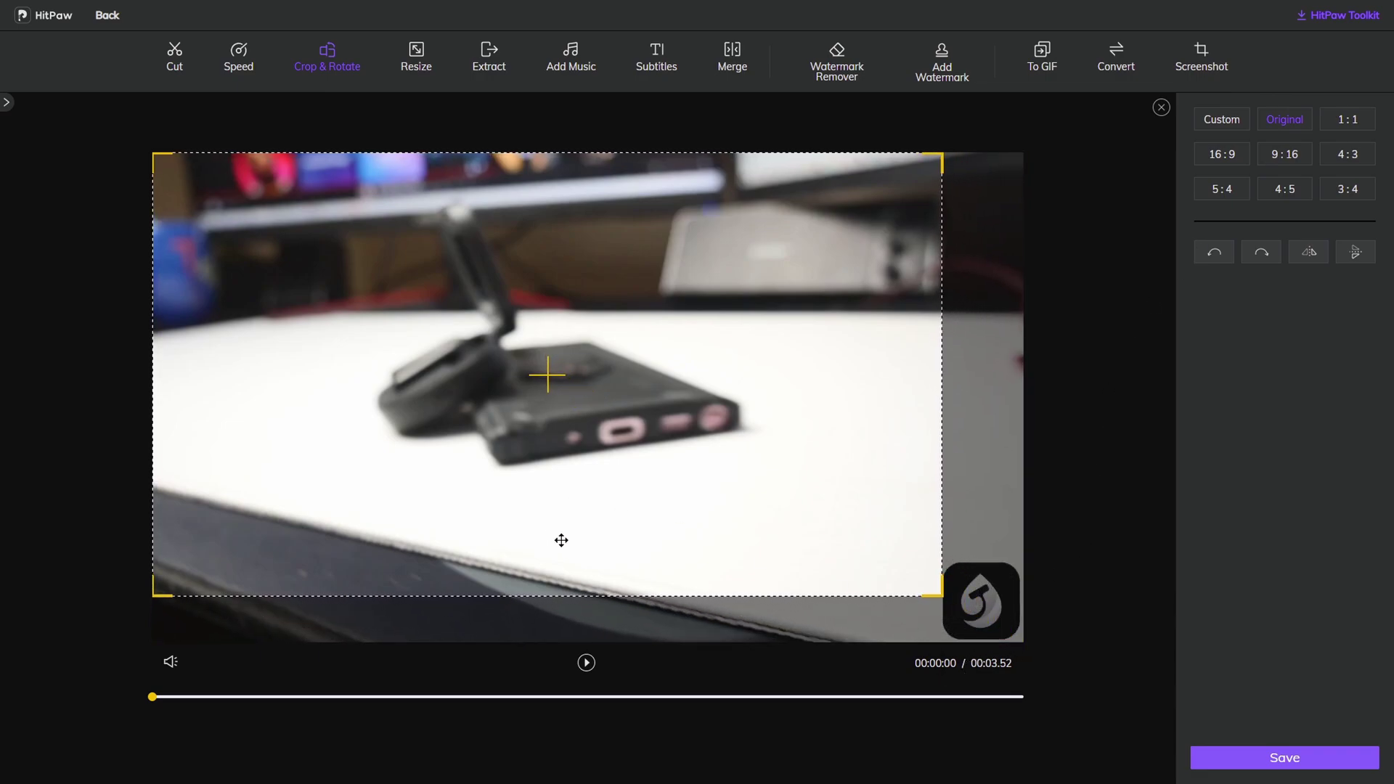
{"action": "left_click_drag", "start_coordinate": [557, 596], "coordinate": [559, 643]}
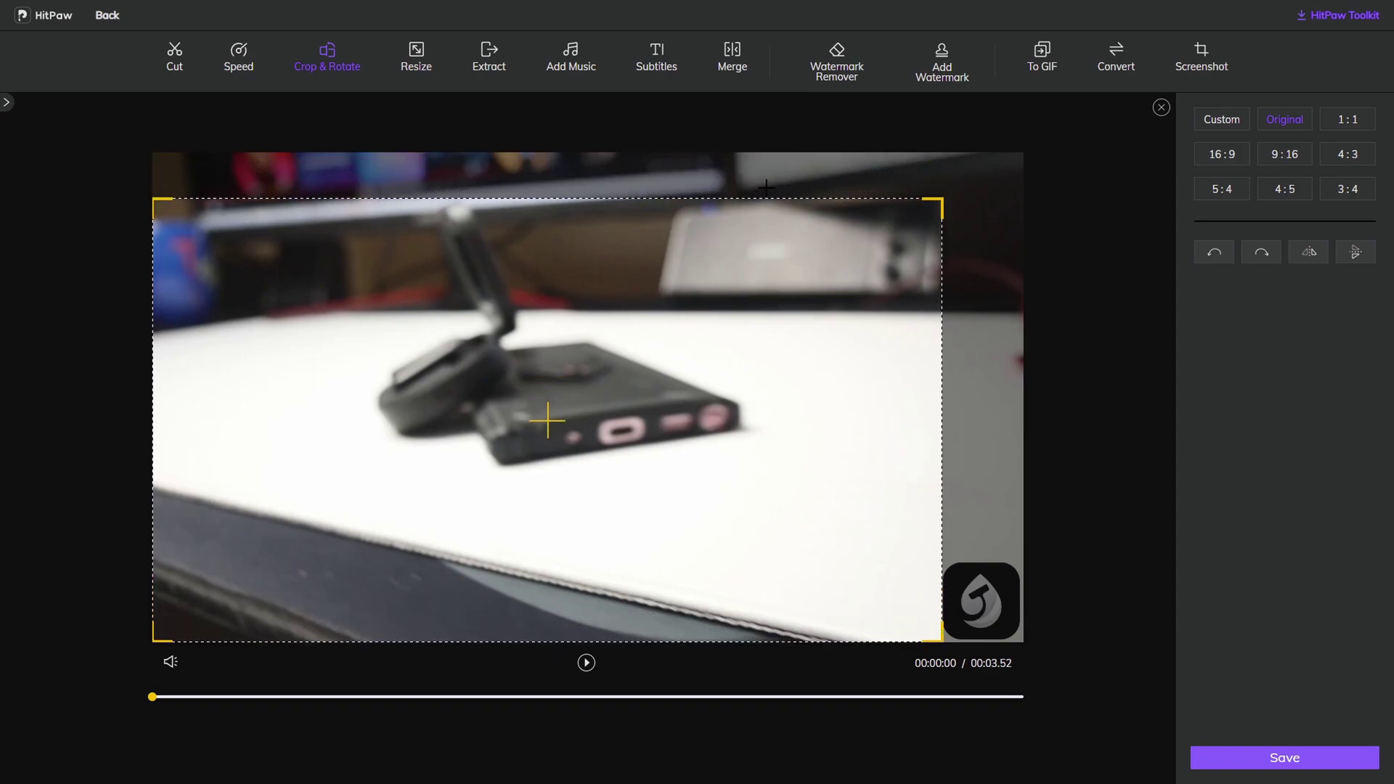
{"action": "left_click_drag", "start_coordinate": [936, 597], "coordinate": [930, 616]}
{"action": "left_click", "coordinate": [1222, 121]}
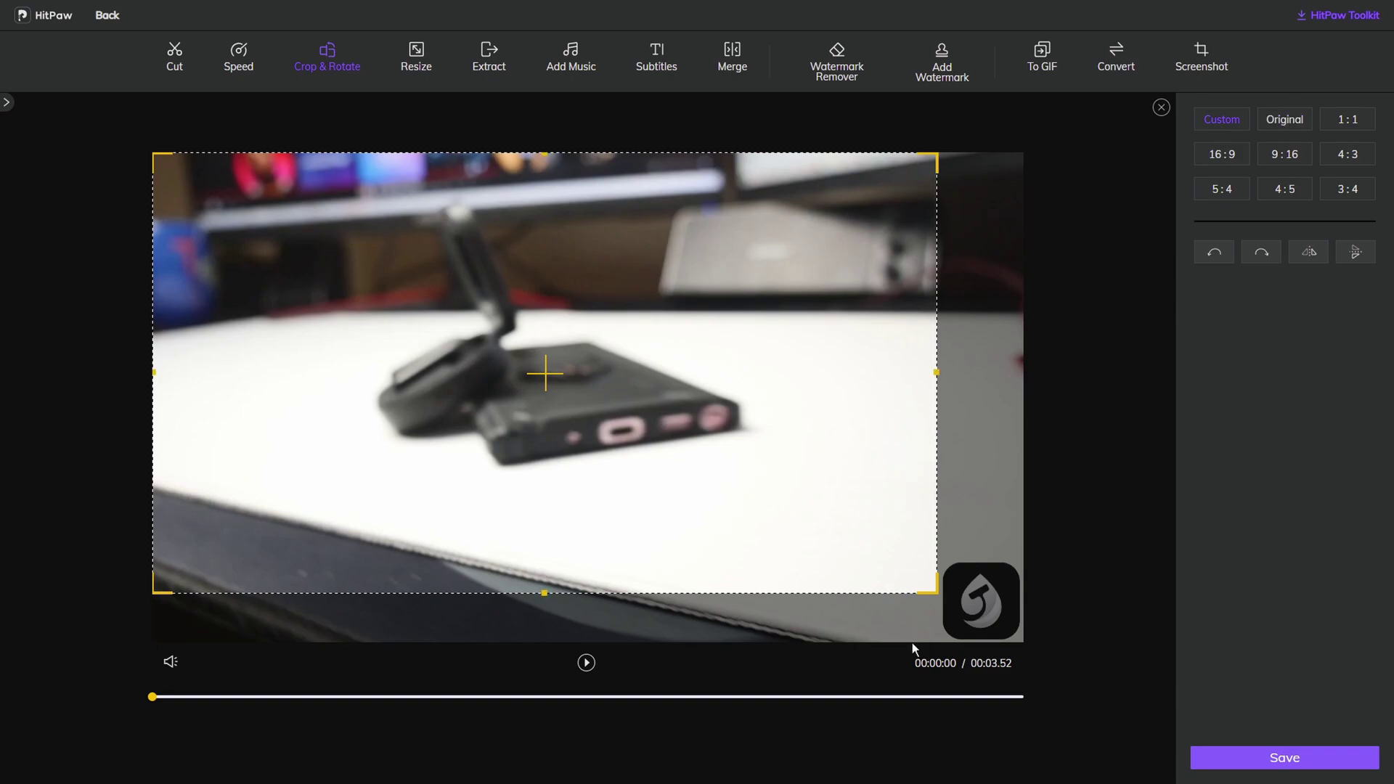
{"action": "left_click_drag", "start_coordinate": [546, 594], "coordinate": [546, 643]}
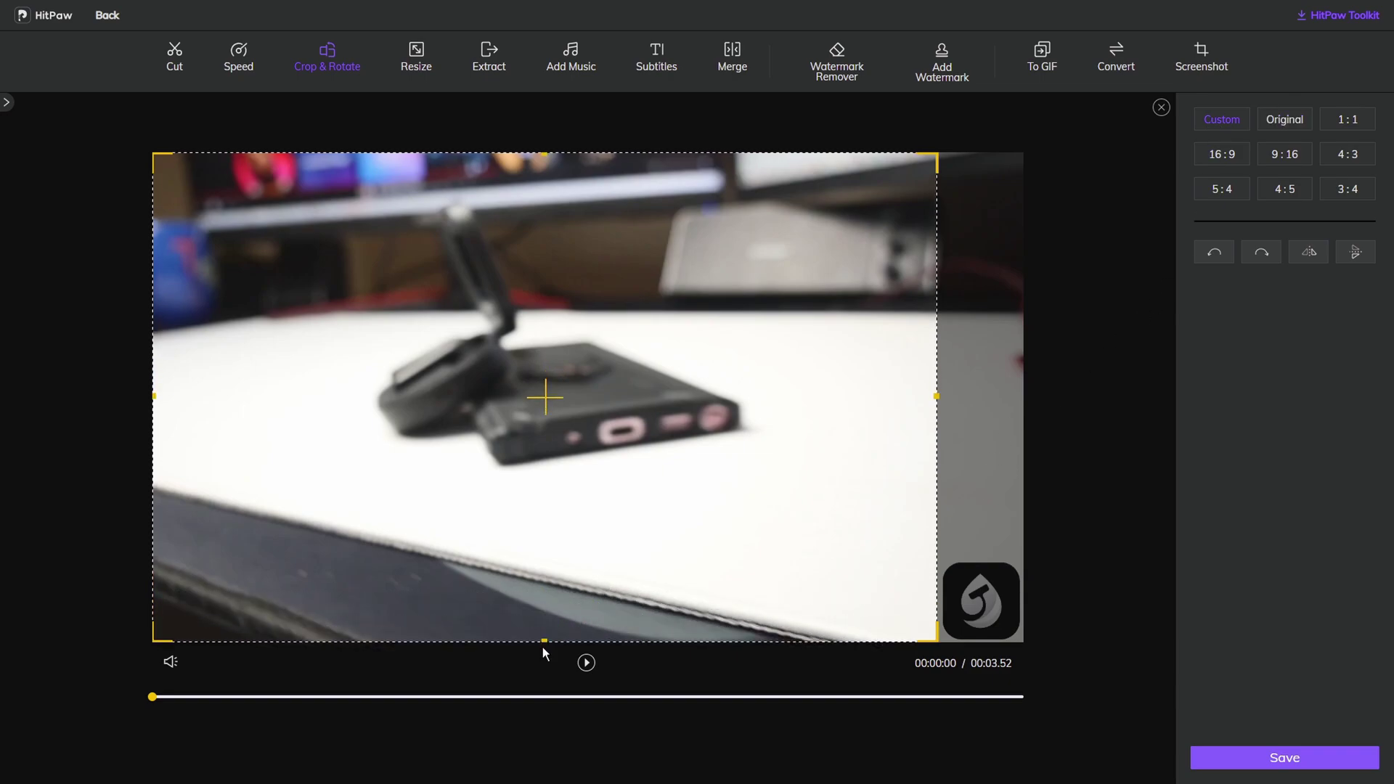
{"action": "left_click_drag", "start_coordinate": [936, 396], "coordinate": [941, 404]}
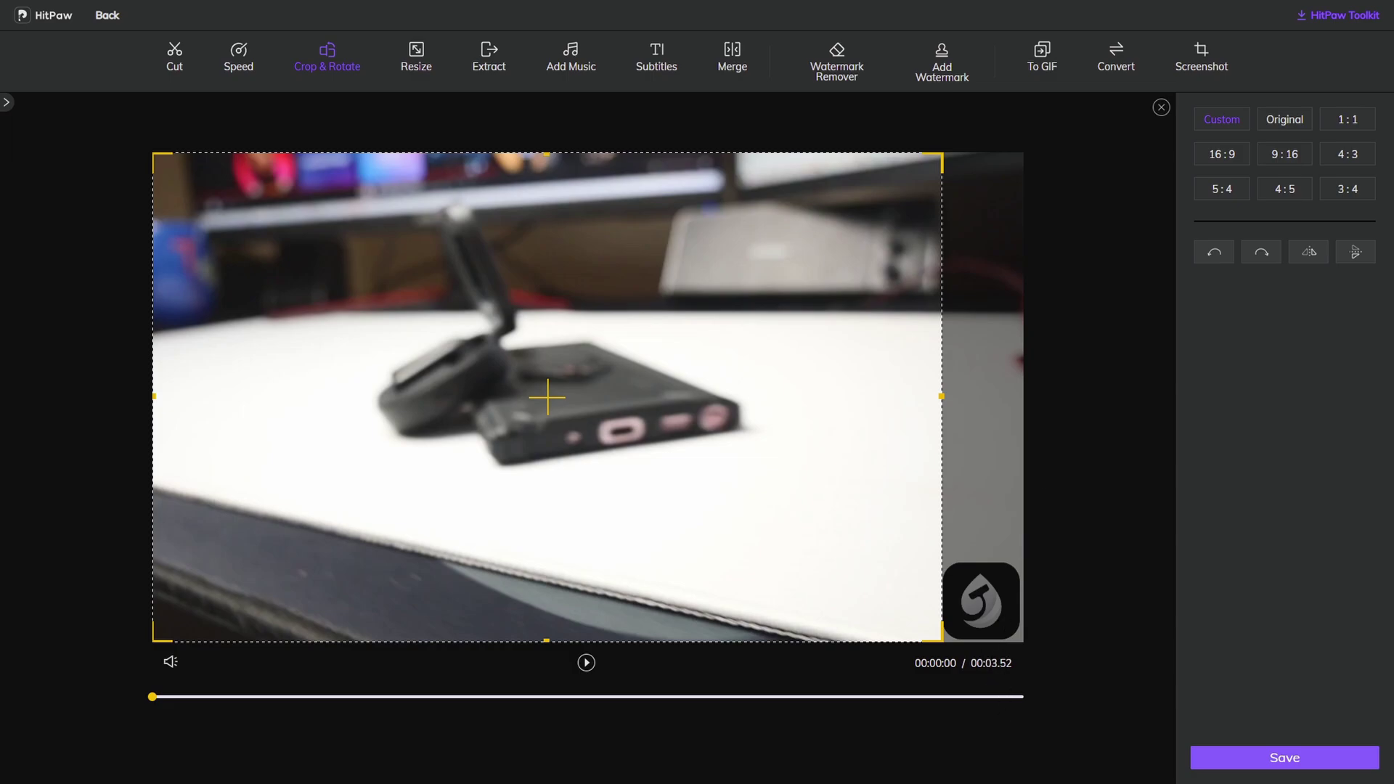
{"action": "left_click", "coordinate": [1337, 756]}
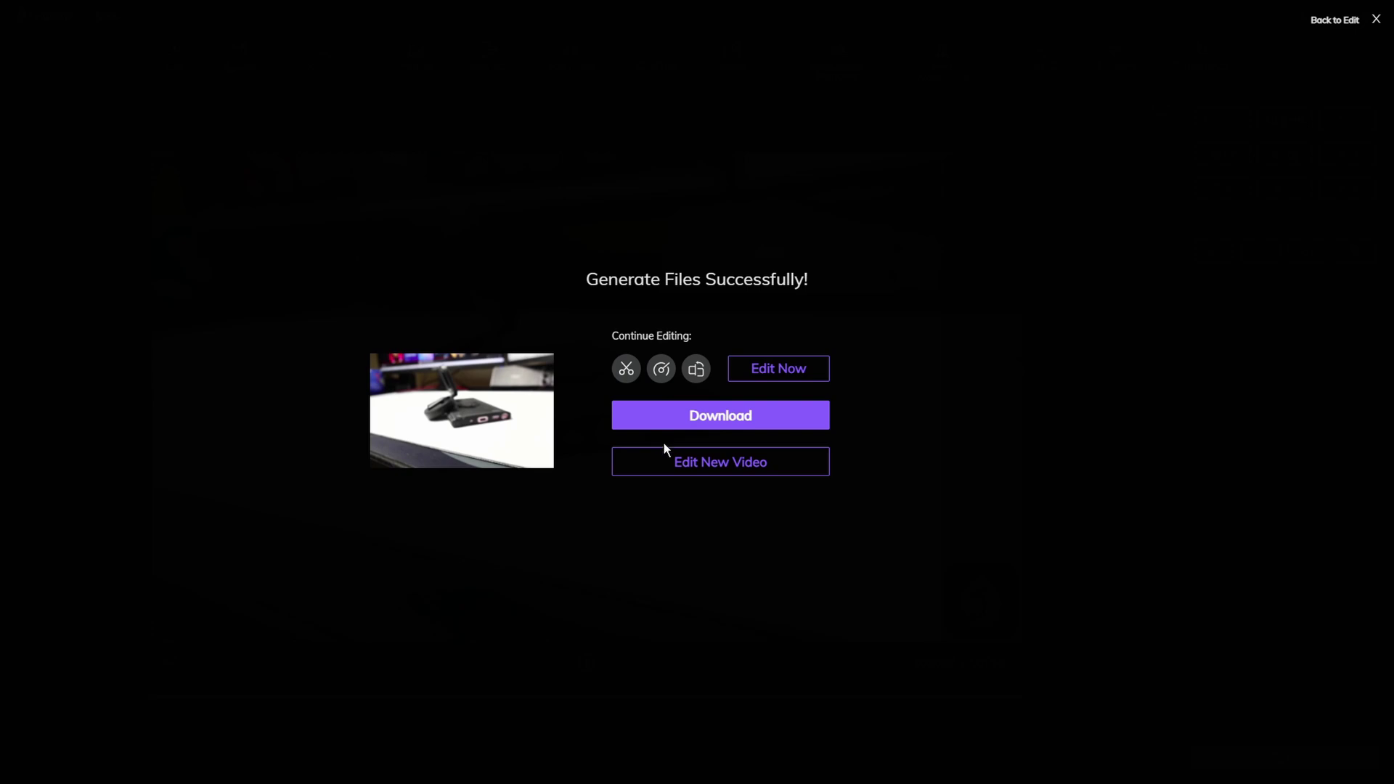
Download the cropped video, reopen it, extend the trim to 00:03.52 and play it
{"action": "left_click", "coordinate": [740, 414]}
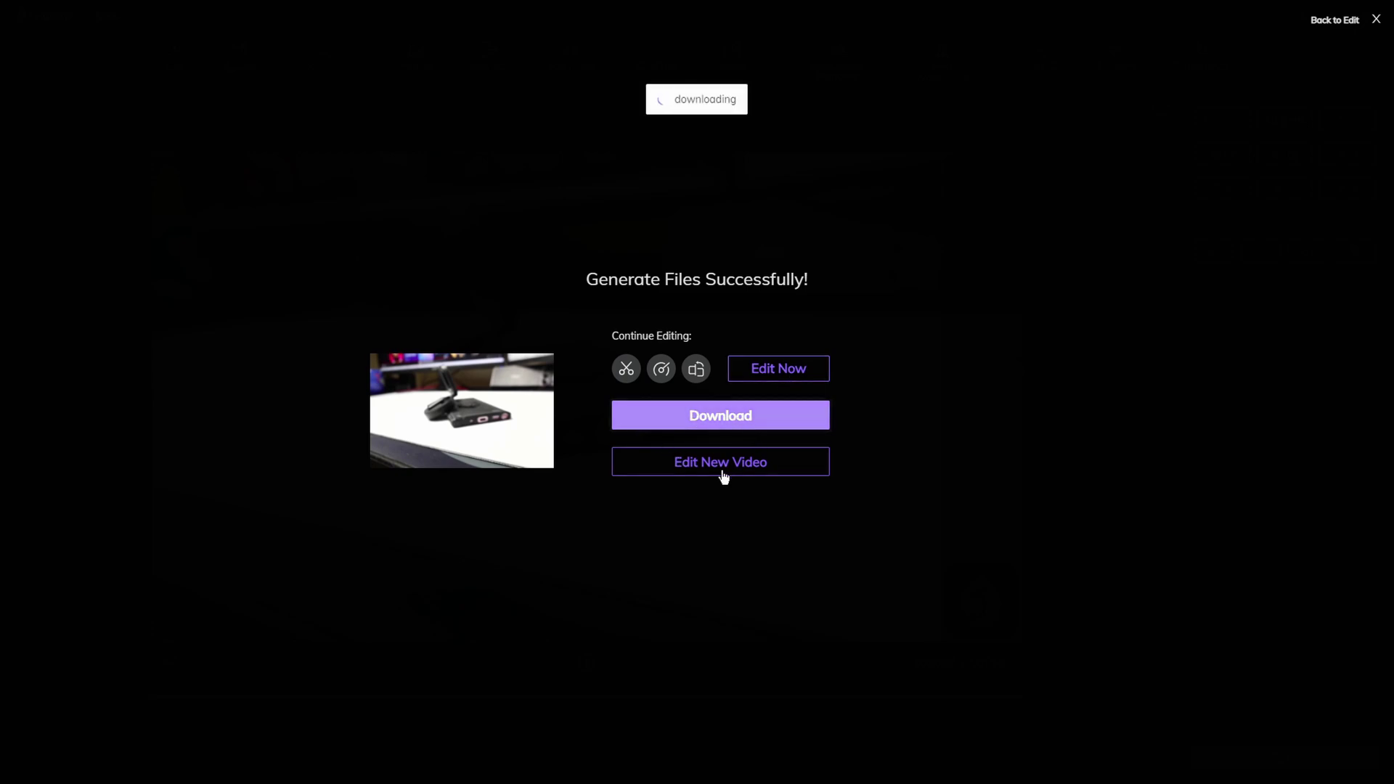
{"action": "left_click", "coordinate": [724, 476]}
{"action": "left_click_drag", "start_coordinate": [590, 716], "coordinate": [1053, 751]}
{"action": "left_click", "coordinate": [586, 685]}
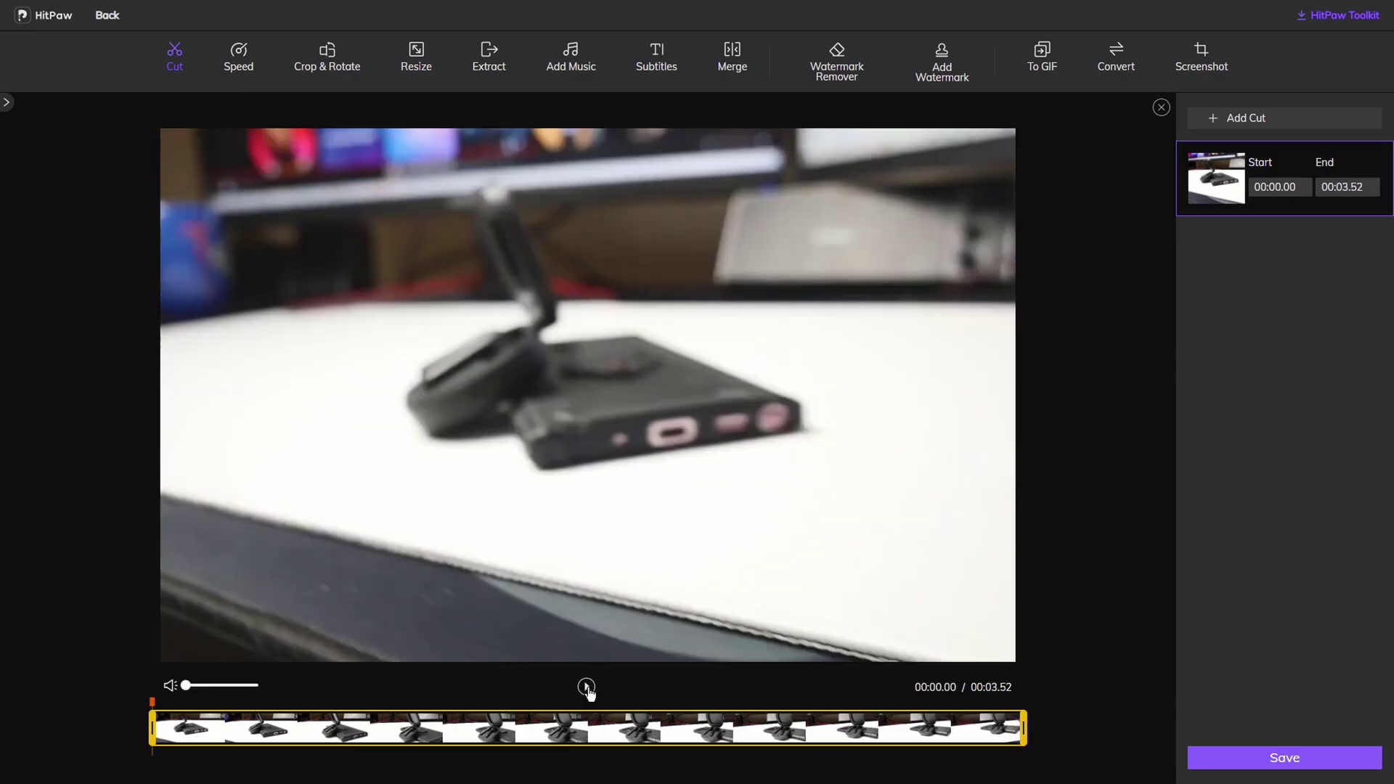
{"action": "left_click", "coordinate": [587, 687]}
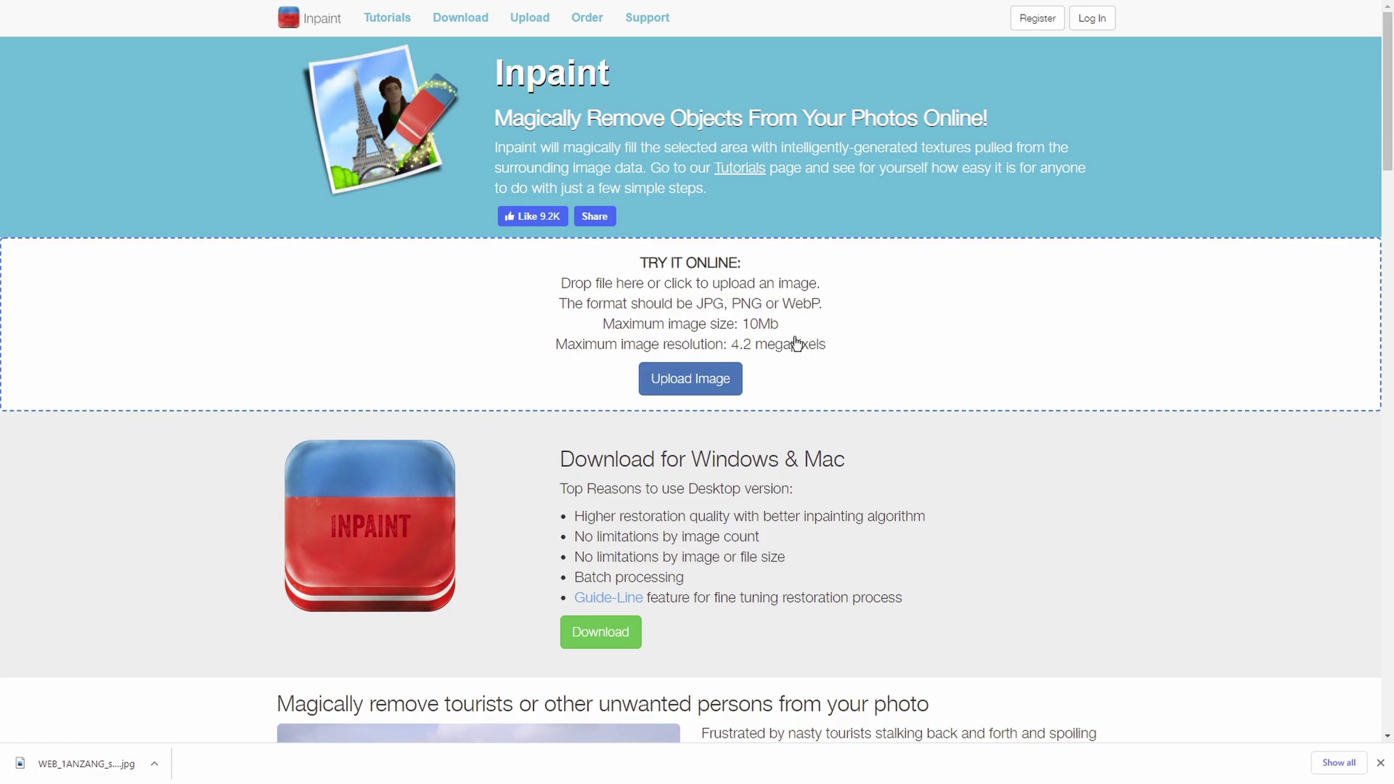
Upload the WEB_1ANZANG tree photo to Inpaint and open it in the editor
{"action": "left_click", "coordinate": [699, 392]}
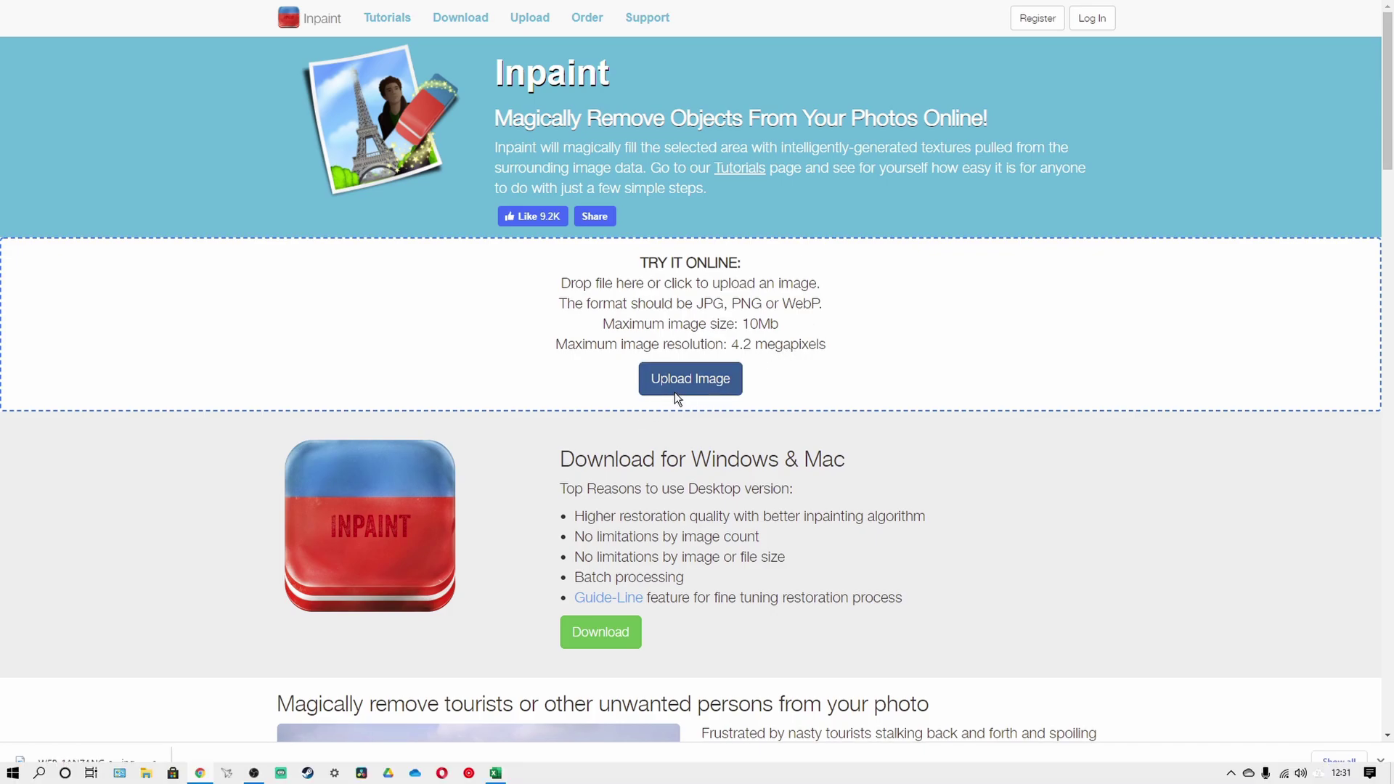
{"action": "double_click", "coordinate": [175, 129]}
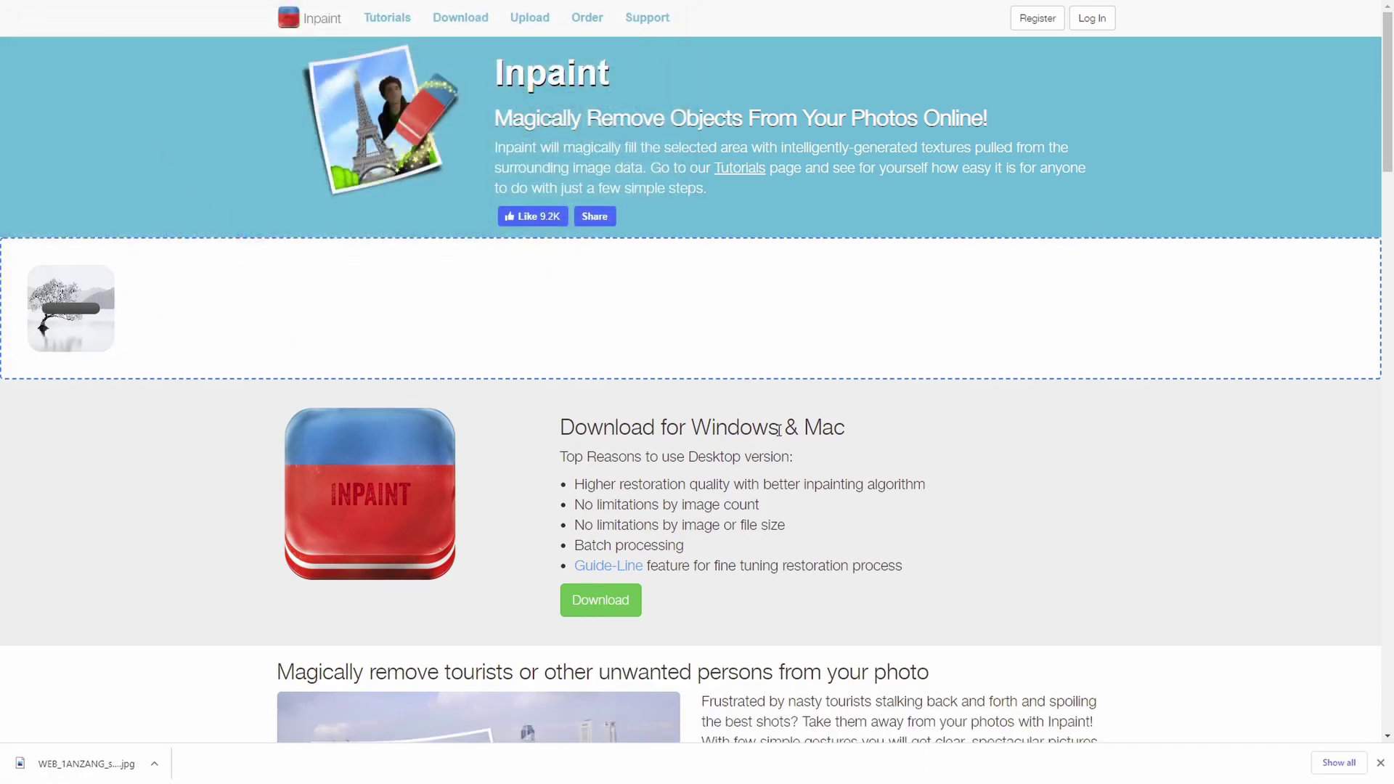
{"action": "left_click", "coordinate": [98, 272]}
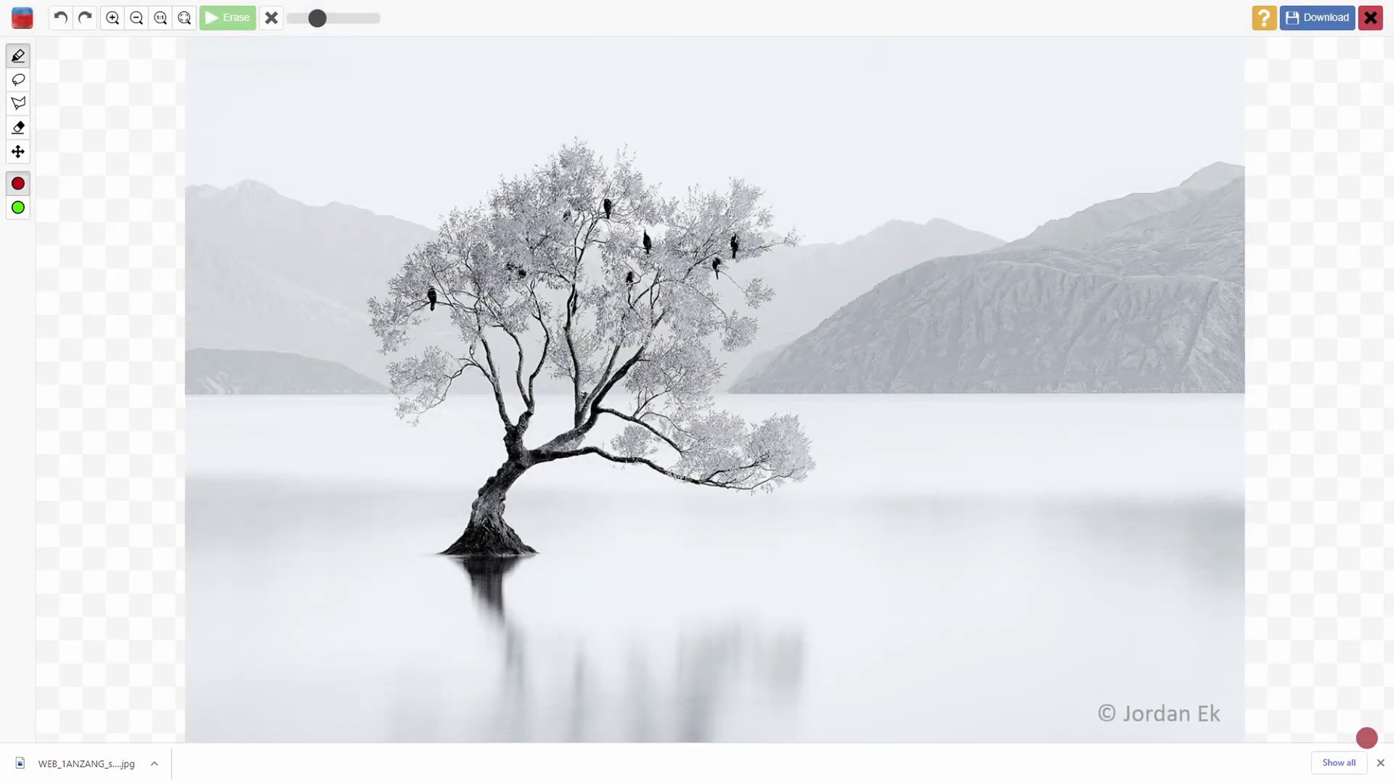
Mark the lower-right copyright watermark with the red marker and erase it
{"action": "left_click", "coordinate": [1379, 764]}
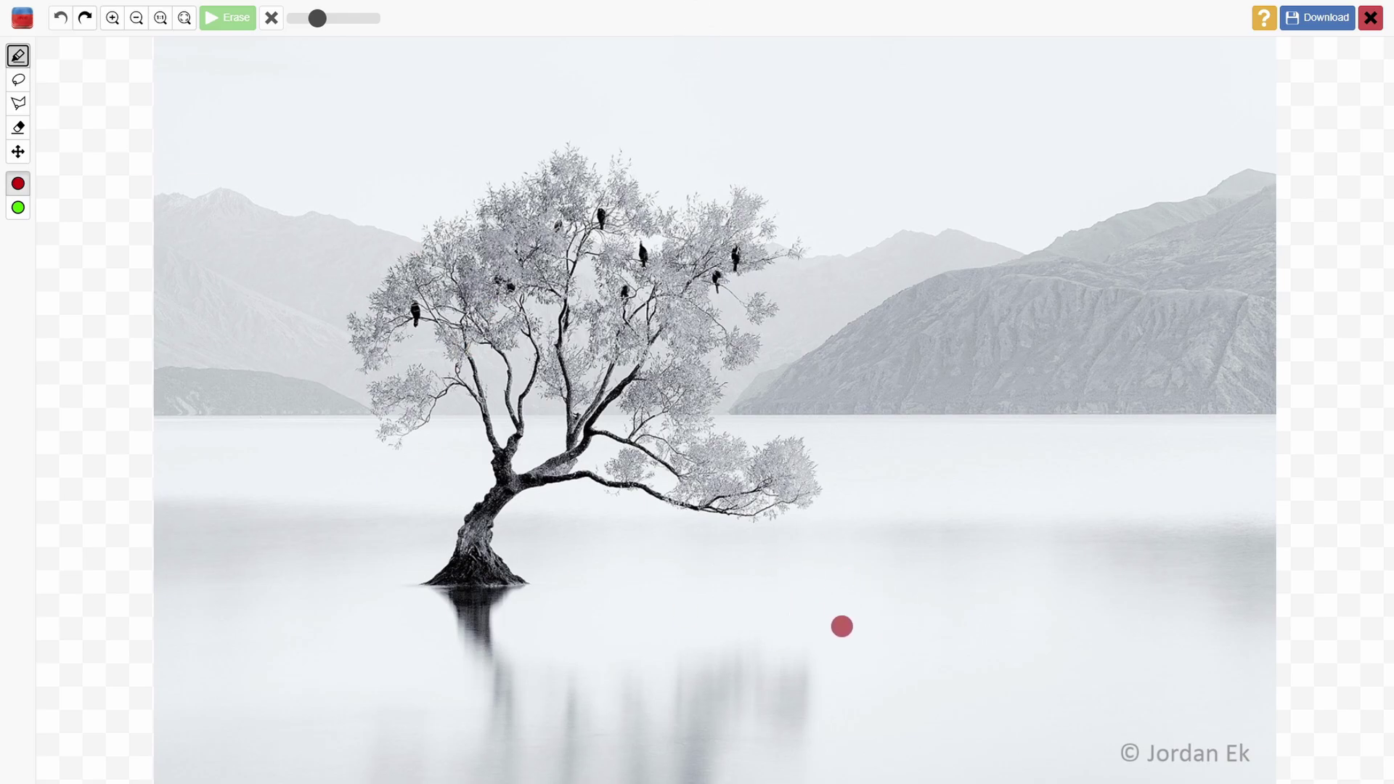
{"action": "scroll", "coordinate": [854, 637], "scroll_direction": "up", "scroll_amount": 1}
{"action": "scroll", "coordinate": [880, 625], "scroll_direction": "down", "scroll_amount": 2}
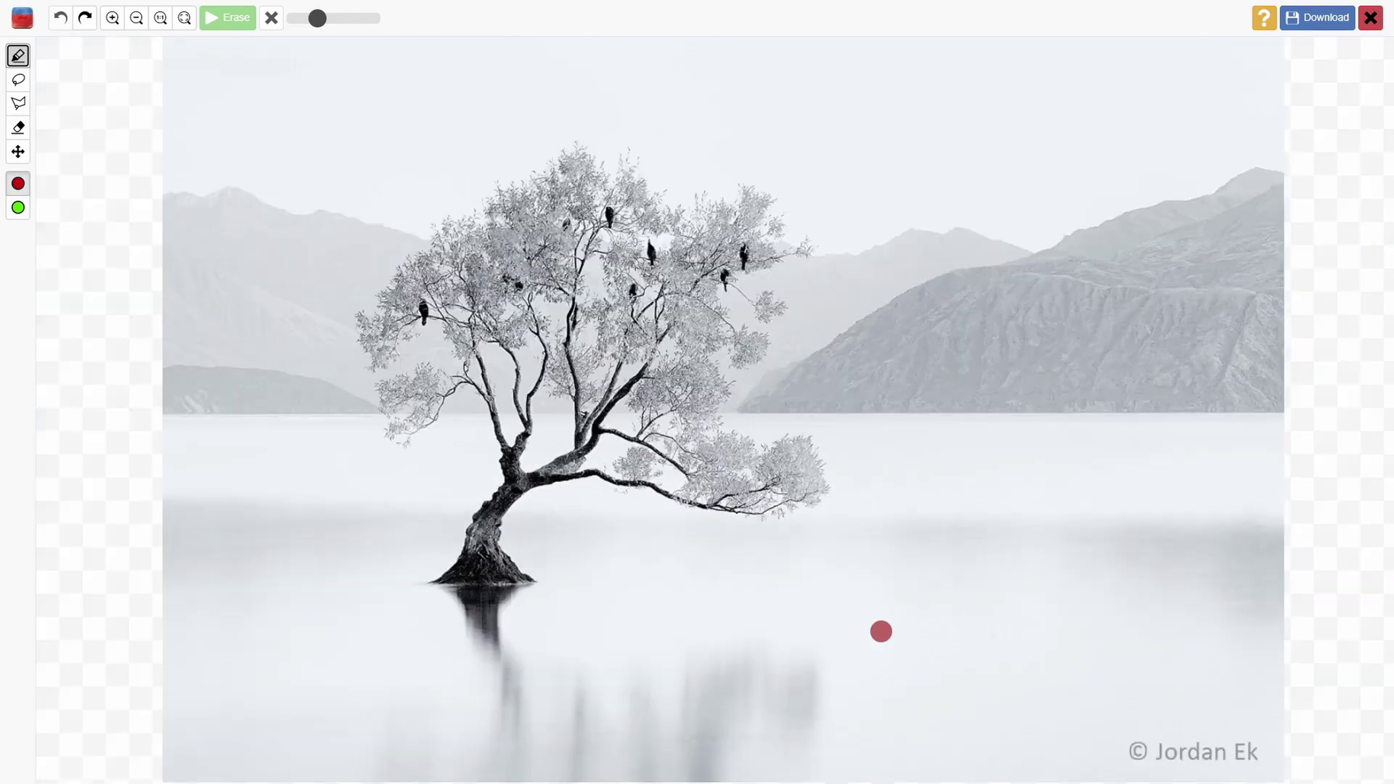
{"action": "left_click_drag", "start_coordinate": [1057, 713], "coordinate": [1135, 715]}
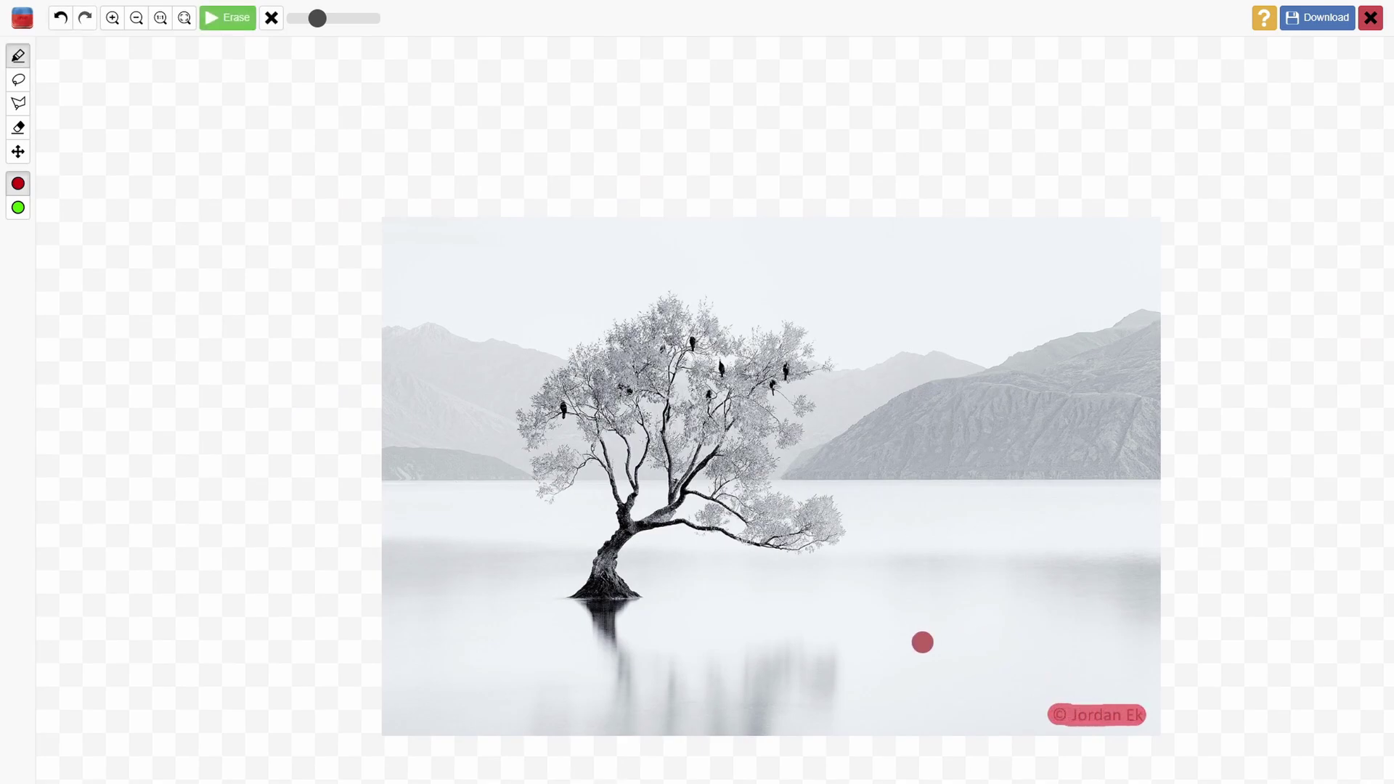
{"action": "left_click", "coordinate": [226, 16]}
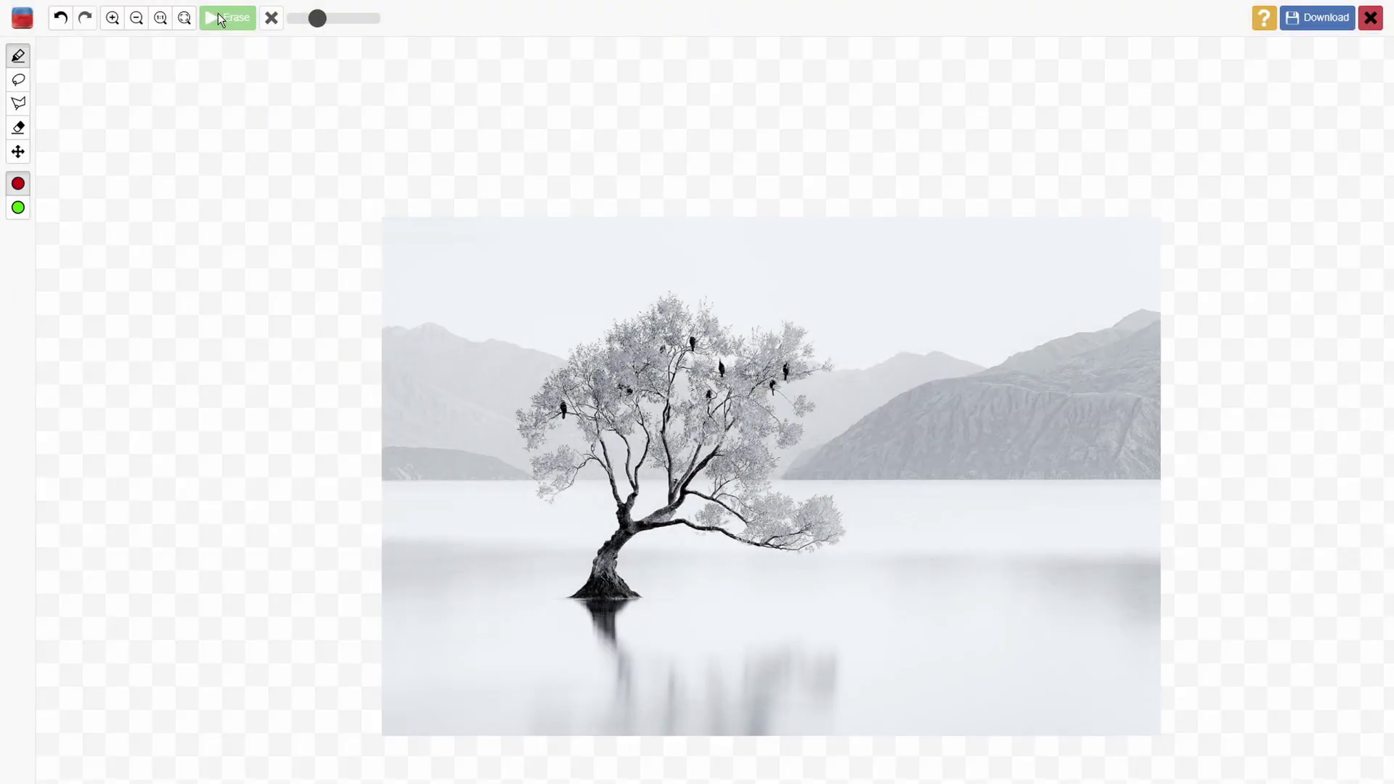
Zoom the Inpaint canvas out and back in to inspect the cleaned lower-right corner
{"action": "scroll", "coordinate": [778, 464], "scroll_direction": "down", "scroll_amount": 2}
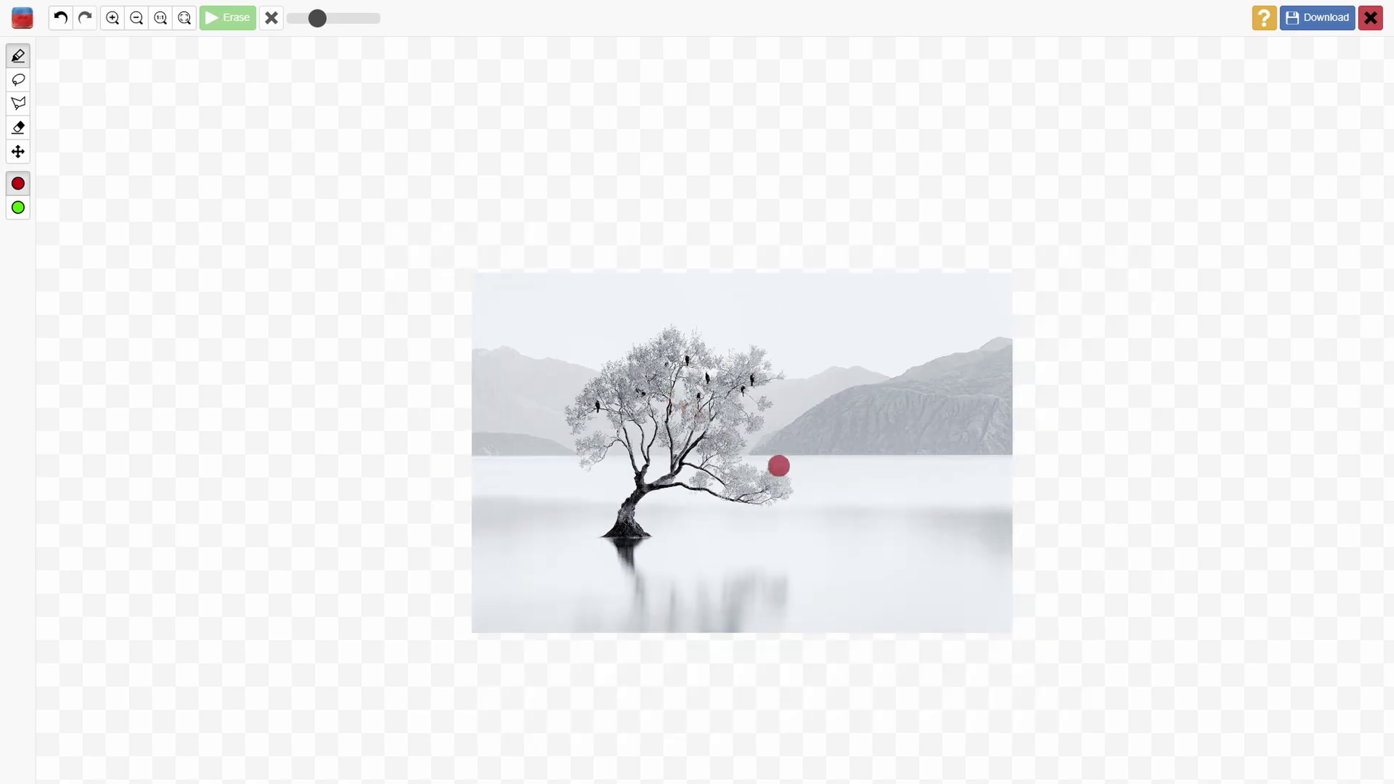
{"action": "scroll", "coordinate": [840, 494], "scroll_direction": "up", "scroll_amount": 5}
{"action": "scroll", "coordinate": [850, 502], "scroll_direction": "down", "scroll_amount": 2}
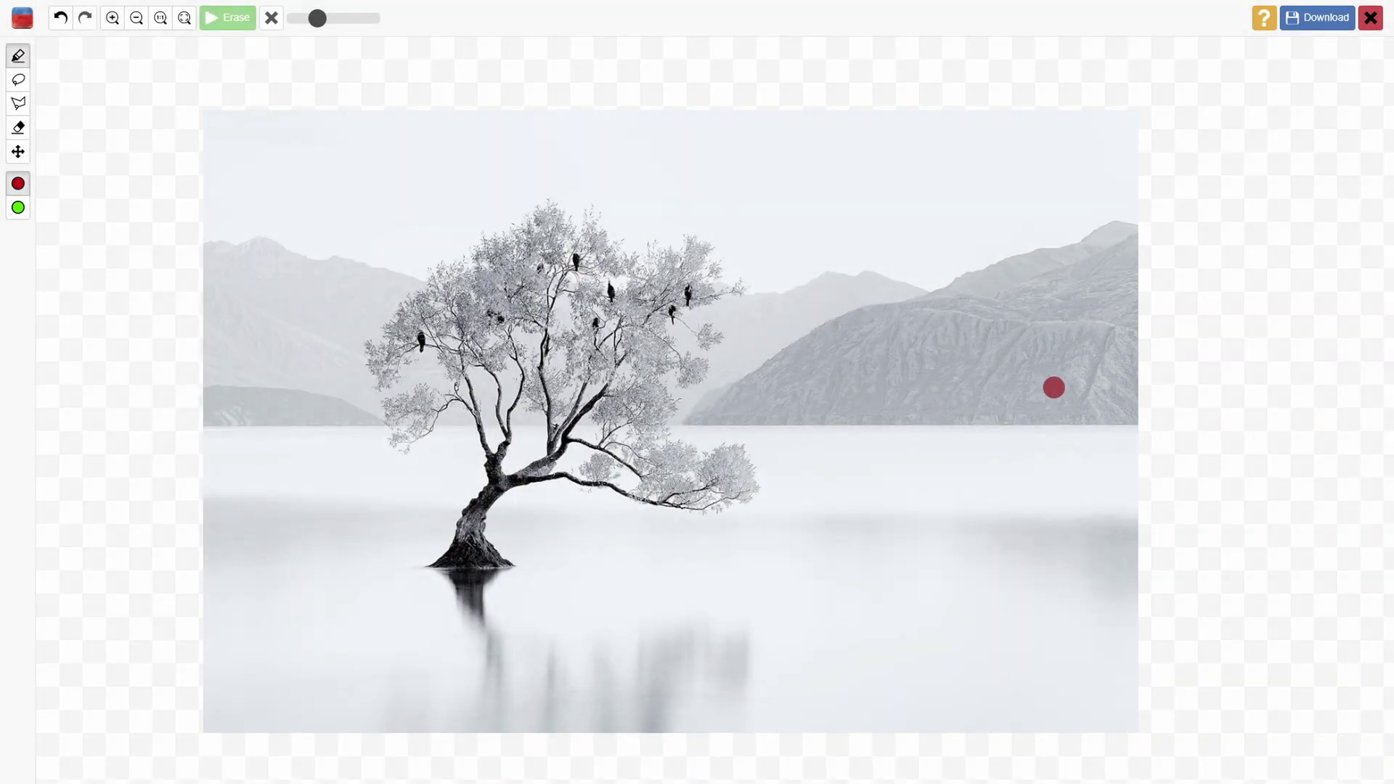
Download the cleaned photo at low resolution as image.jpg and open it
{"action": "left_click", "coordinate": [1317, 17]}
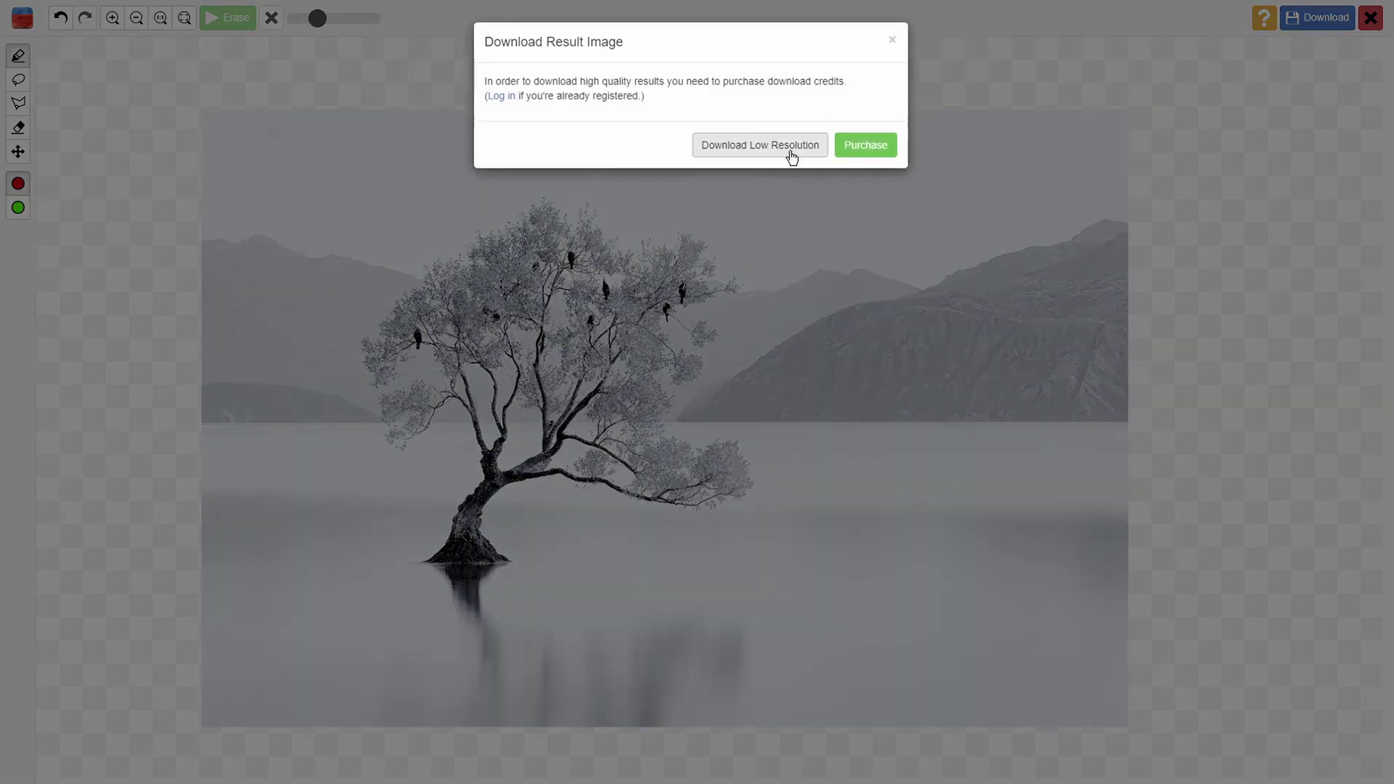
{"action": "left_click", "coordinate": [753, 148]}
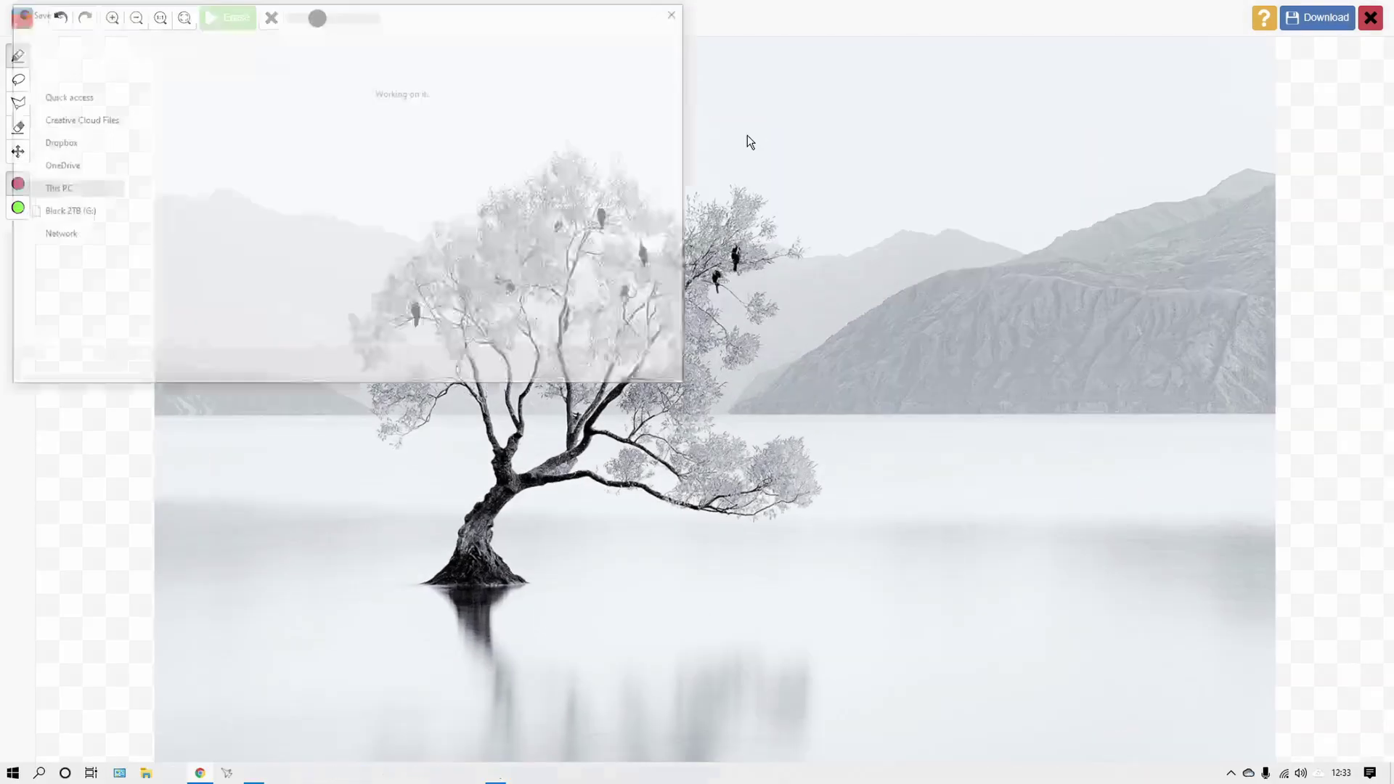
{"action": "left_click", "coordinate": [551, 367]}
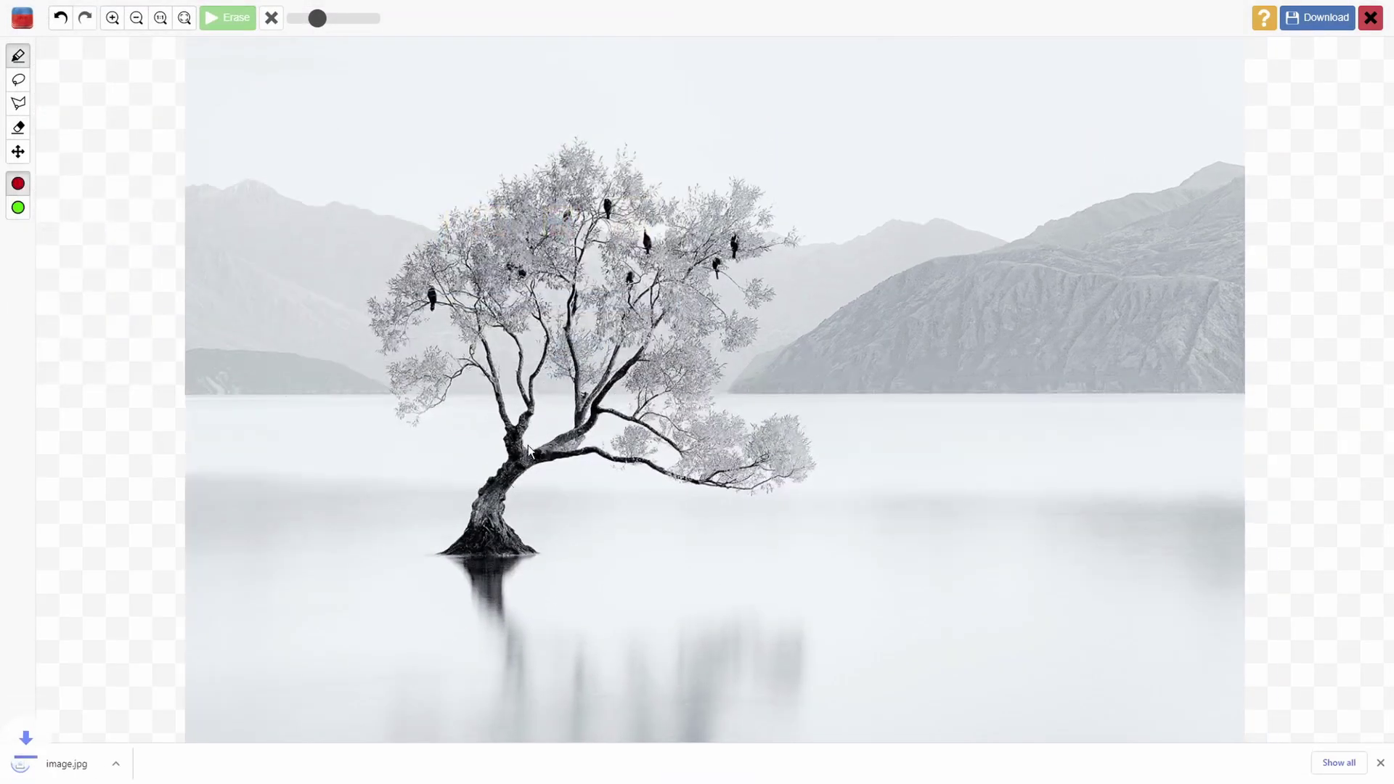
{"action": "left_click", "coordinate": [74, 765]}
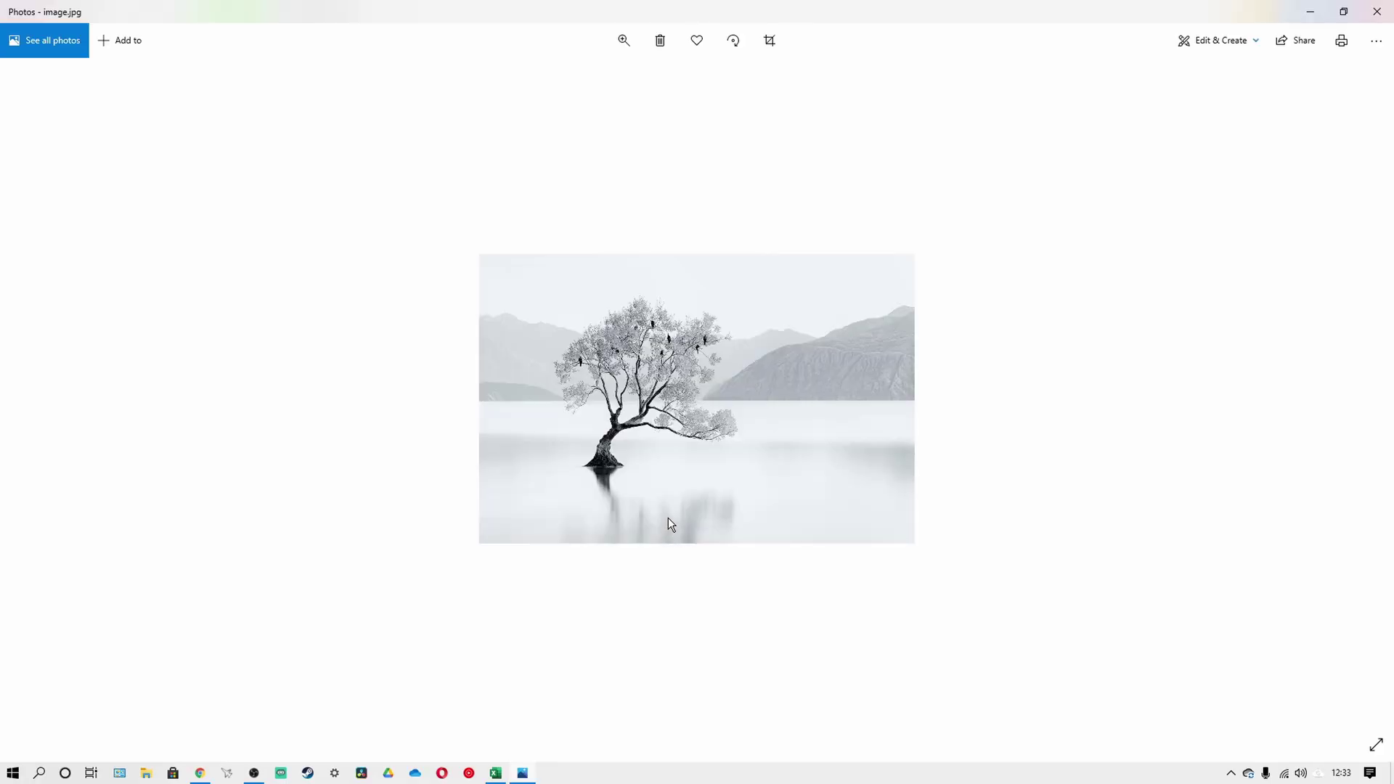
Zoom in on image.jpg in Photos to confirm the corner is watermark-free
{"action": "scroll", "coordinate": [677, 476], "scroll_direction": "up", "scroll_amount": 2}
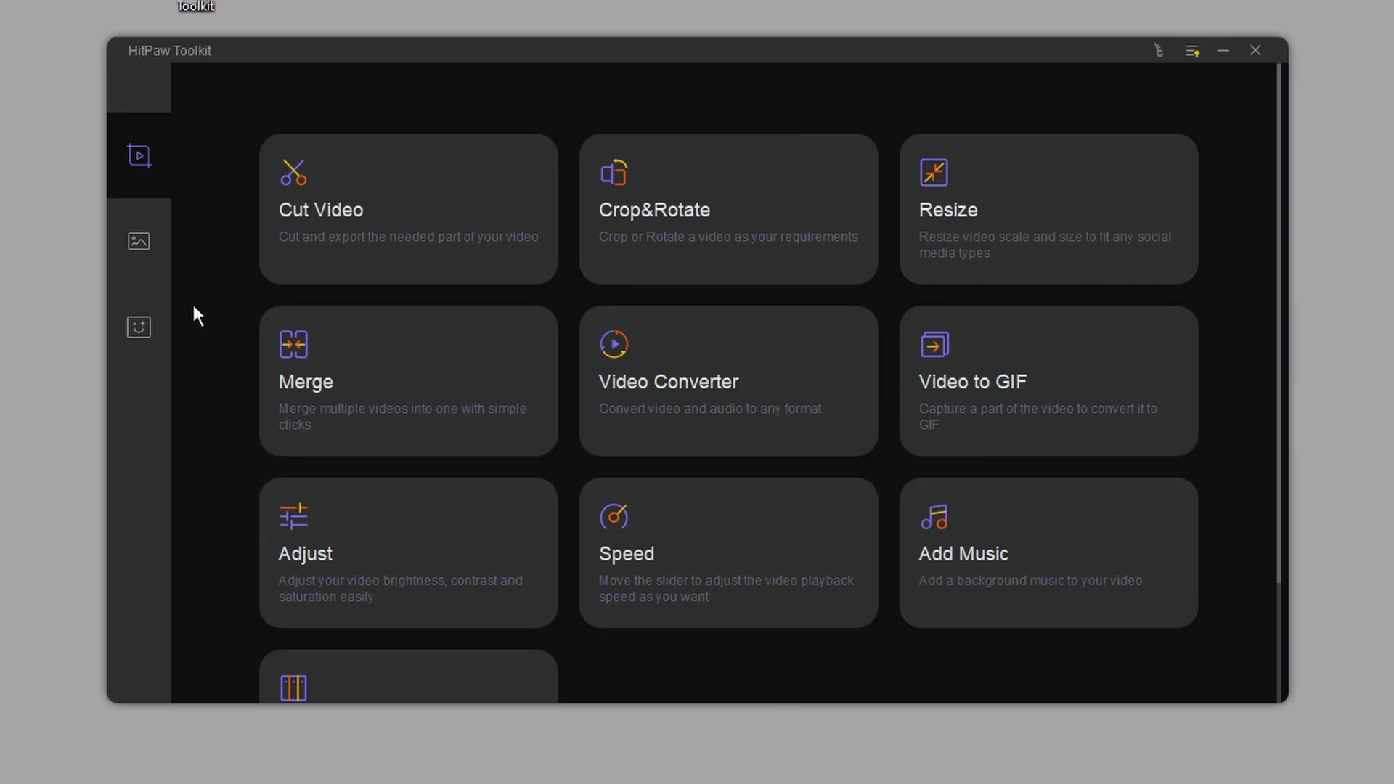
Launch the Photo Editor from HitPaw Toolkit's image tools
{"action": "left_click", "coordinate": [138, 246]}
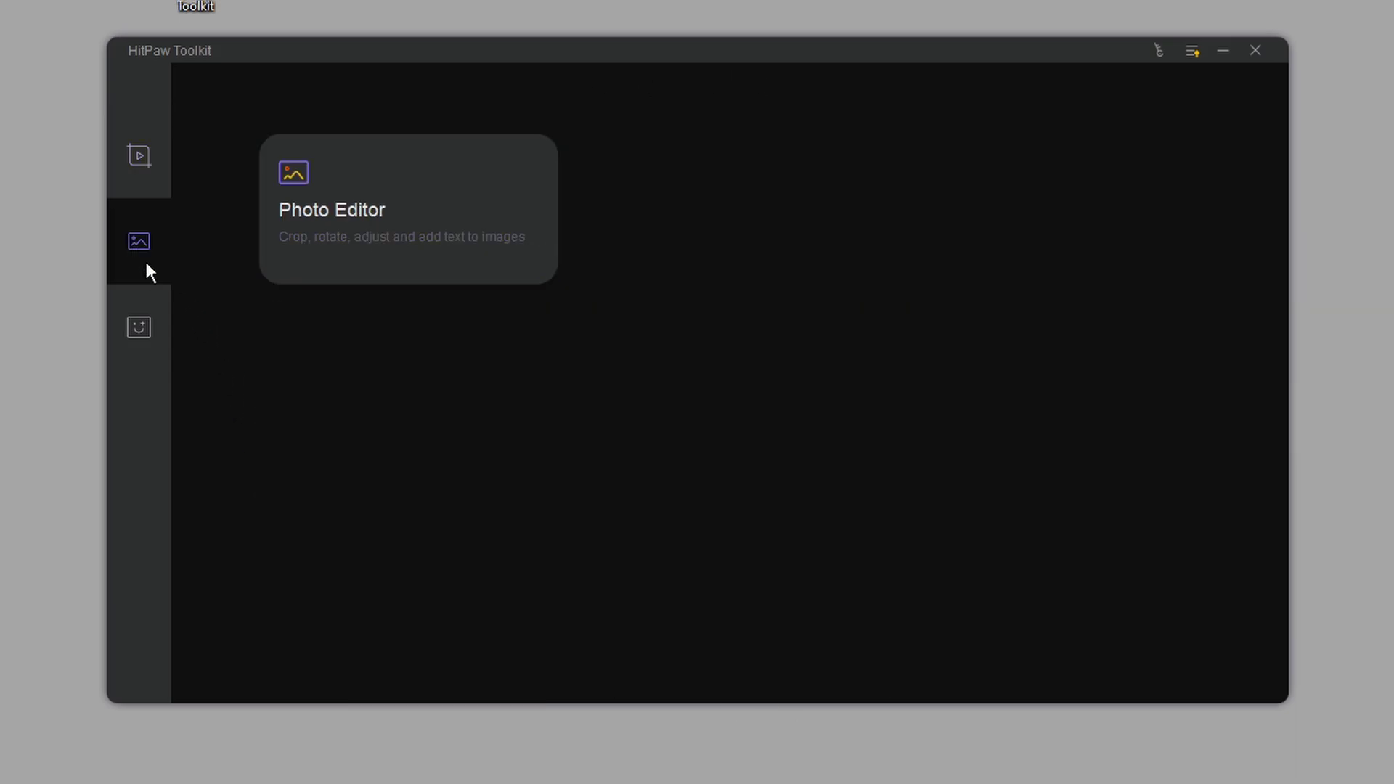
{"action": "left_click", "coordinate": [403, 205]}
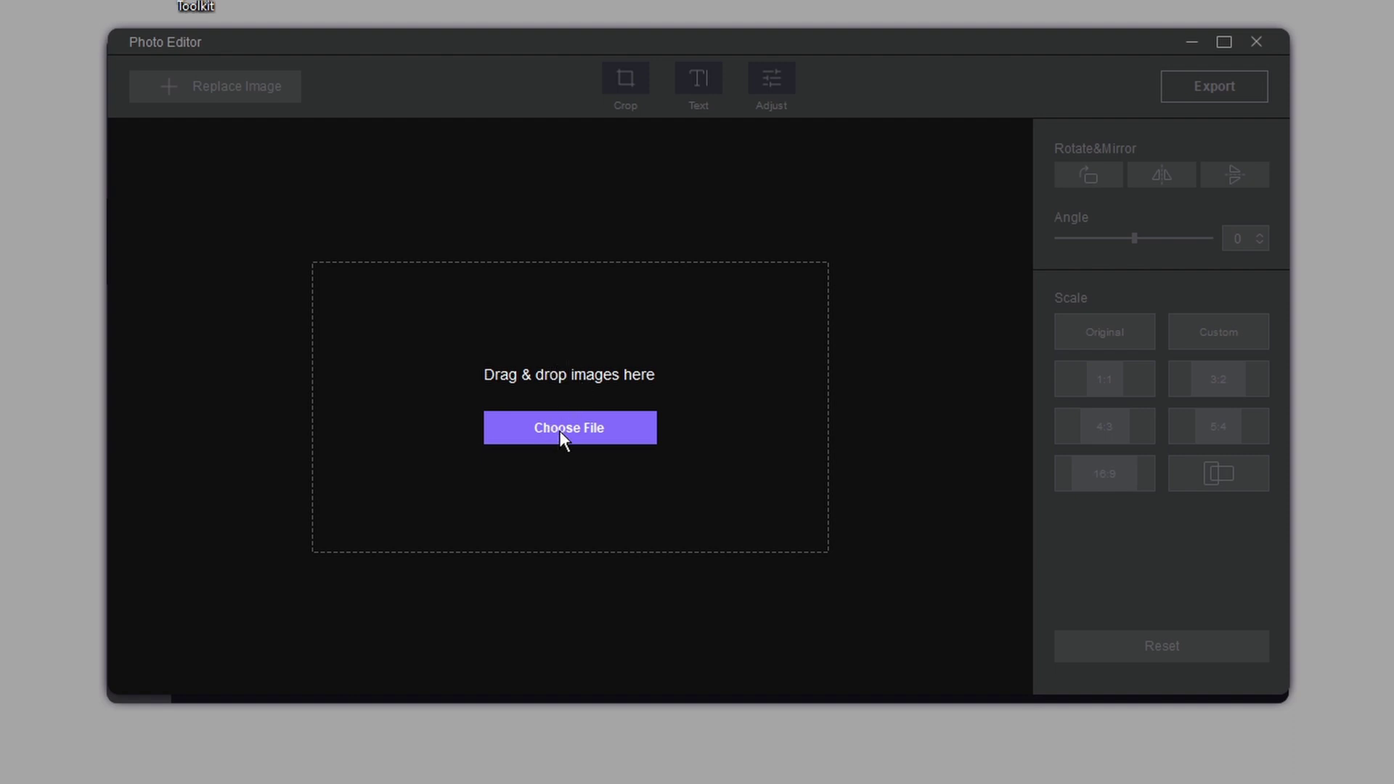
Load the 1400x933 tree photo and resize the crop frame to 1400x877
{"action": "left_click", "coordinate": [560, 430]}
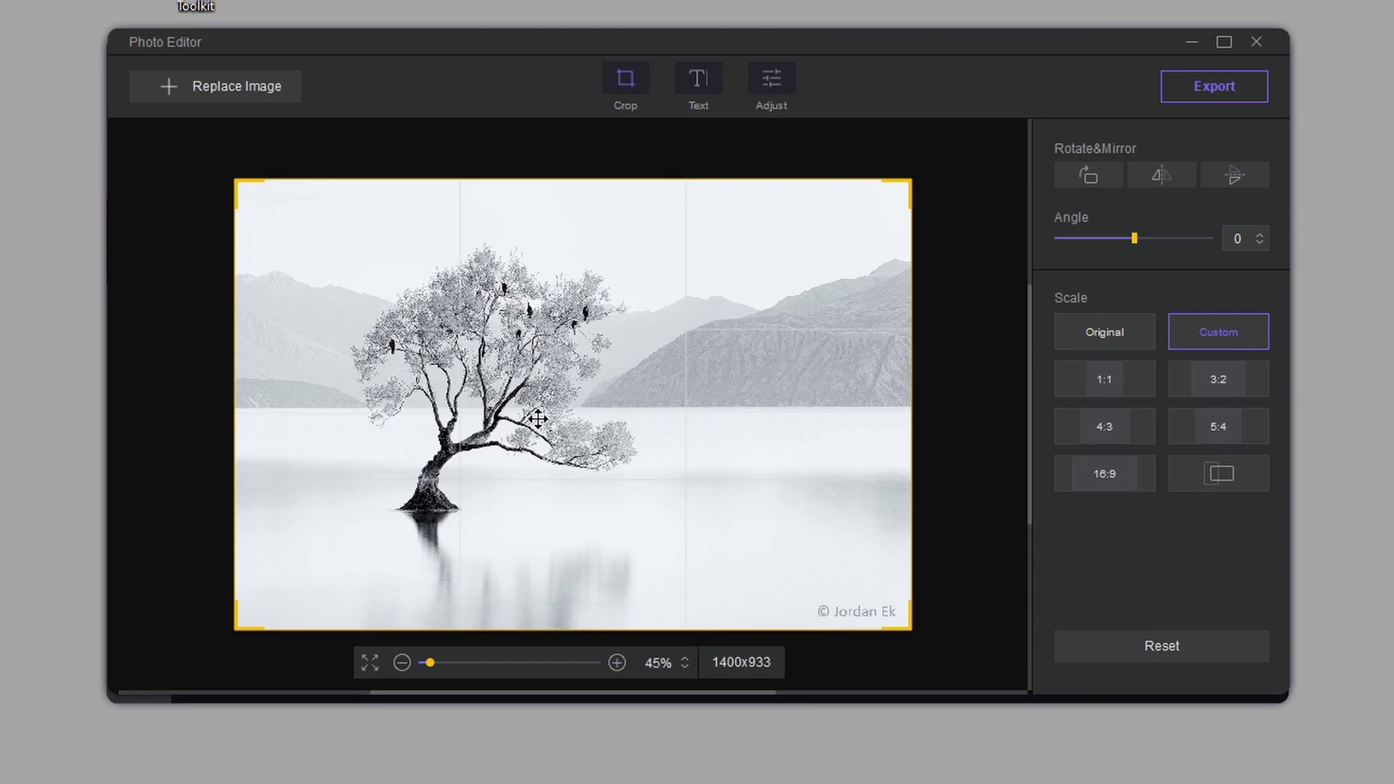
{"action": "left_click_drag", "start_coordinate": [904, 635], "coordinate": [690, 470]}
{"action": "left_click_drag", "start_coordinate": [607, 395], "coordinate": [602, 436]}
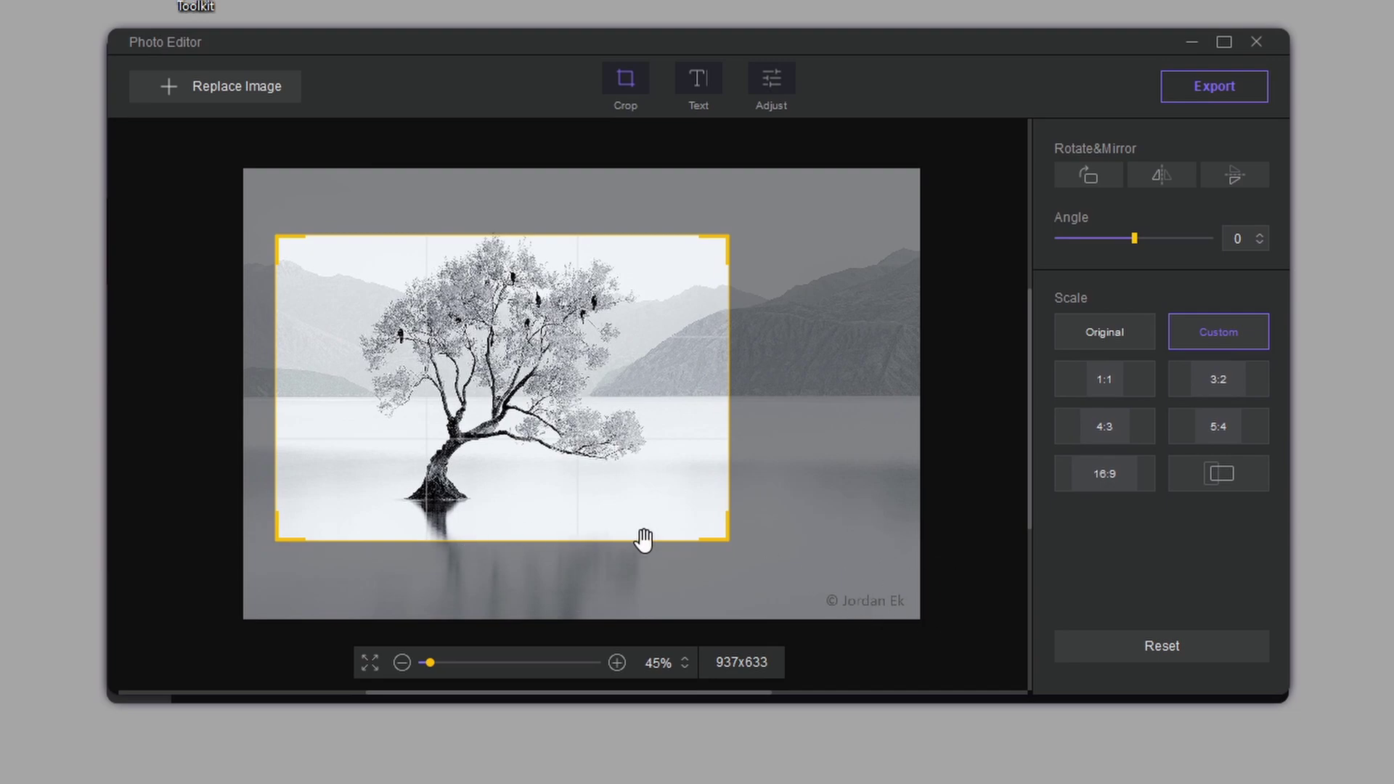
{"action": "left_click_drag", "start_coordinate": [727, 539], "coordinate": [949, 581]}
{"action": "left_click_drag", "start_coordinate": [781, 467], "coordinate": [711, 392]}
{"action": "left_click_drag", "start_coordinate": [880, 526], "coordinate": [967, 601]}
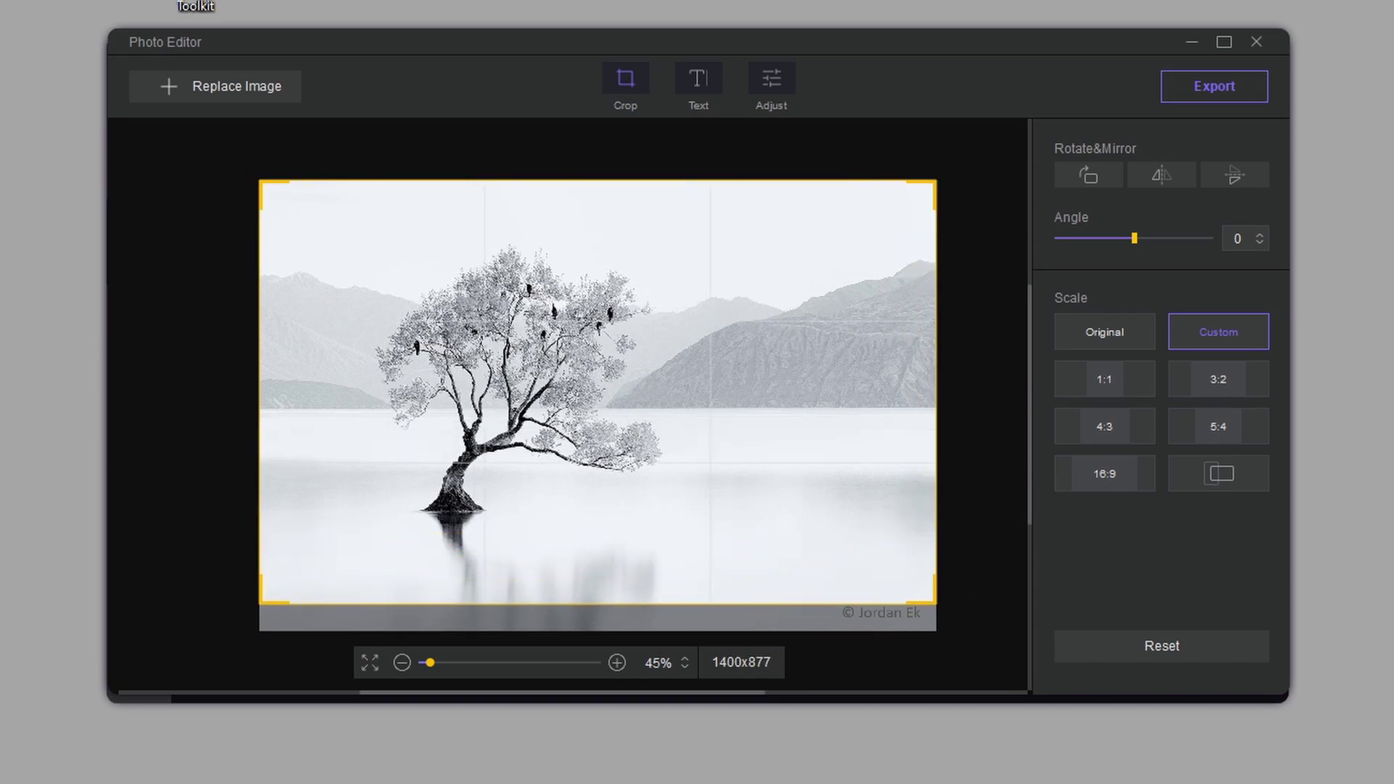
Try the Original, 1:1, 3:2, 5:4, 4:3 and 16:9 crop ratios
{"action": "left_click", "coordinate": [1140, 337]}
{"action": "left_click", "coordinate": [1130, 389]}
{"action": "left_click", "coordinate": [1205, 392]}
{"action": "left_click", "coordinate": [1210, 428]}
{"action": "left_click", "coordinate": [1075, 435]}
{"action": "left_click", "coordinate": [1095, 479]}
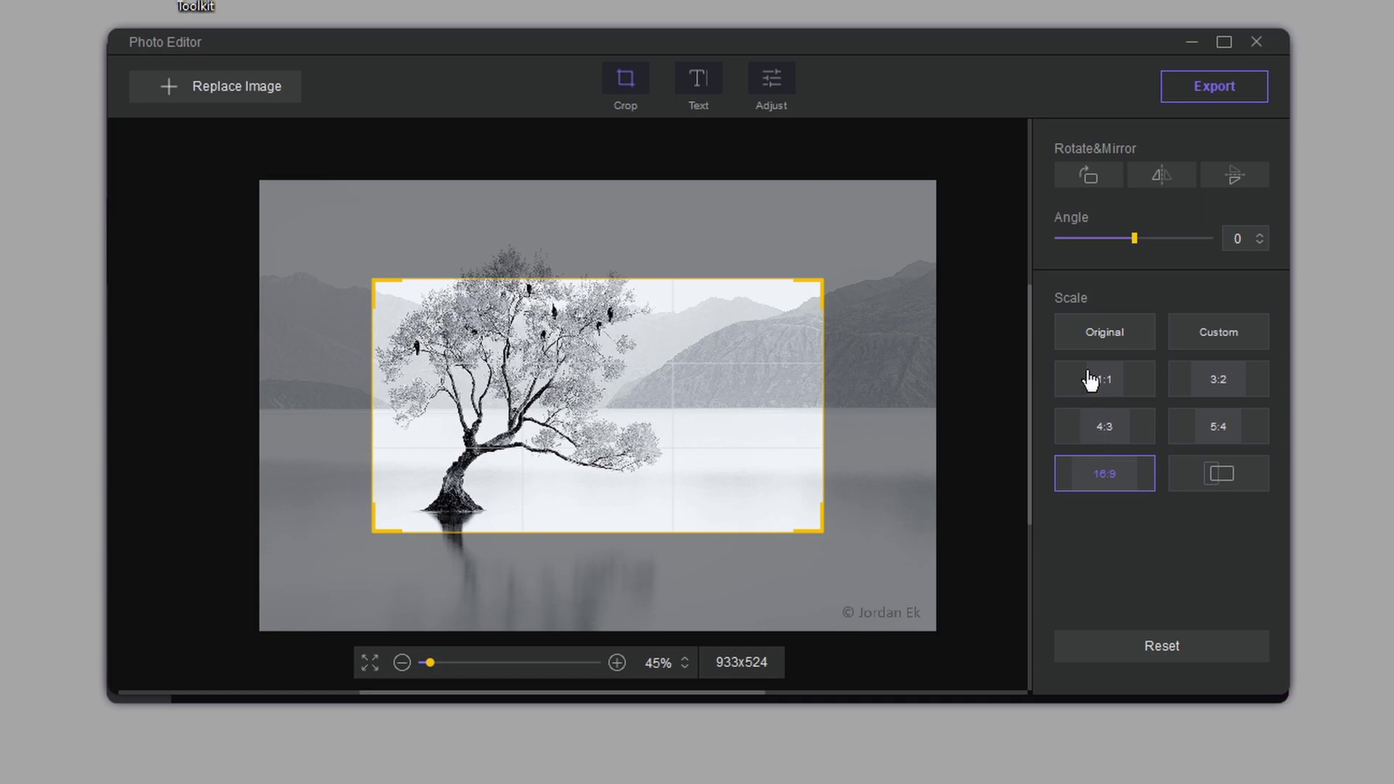
{"action": "left_click", "coordinate": [1120, 429]}
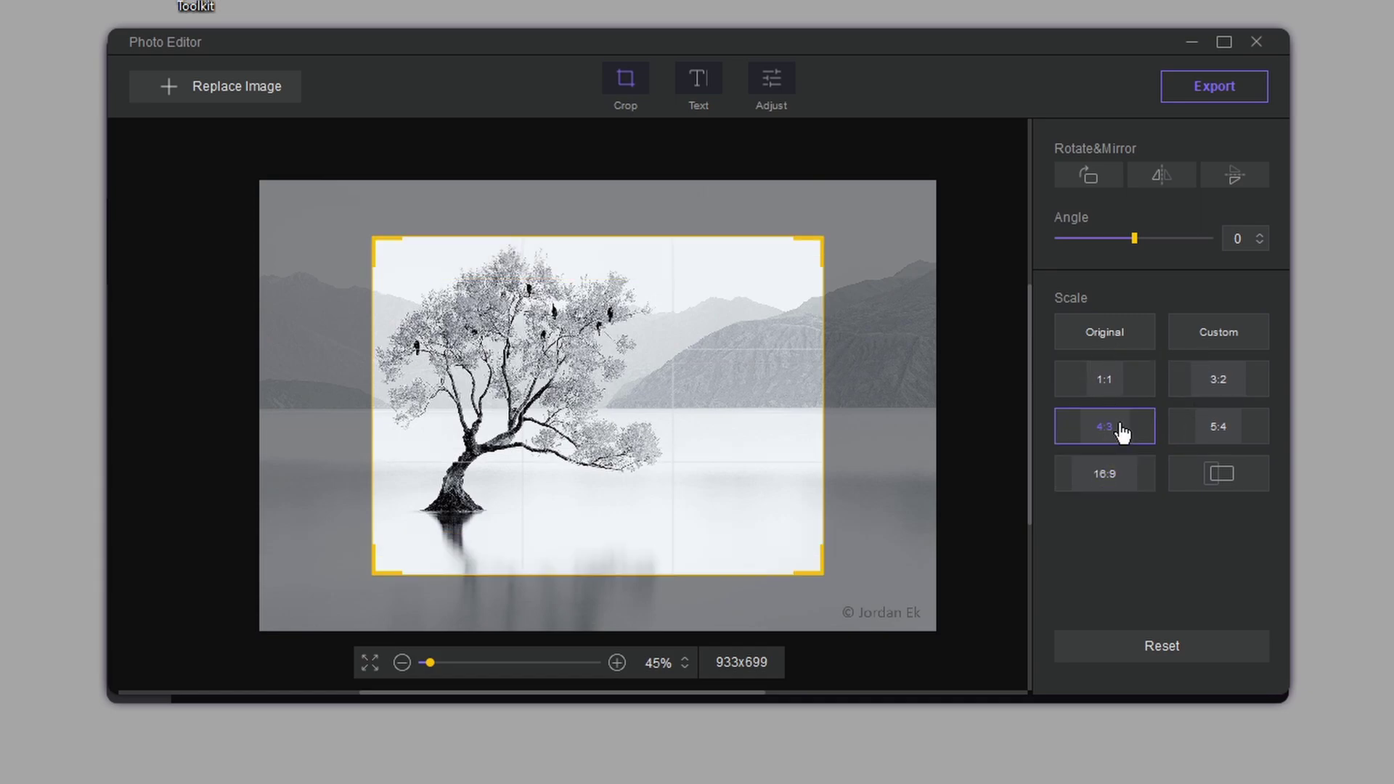
{"action": "left_click", "coordinate": [1201, 429]}
Switch to Custom and drag the crop to full-width 1400x875 above the watermark
{"action": "left_click", "coordinate": [1209, 343]}
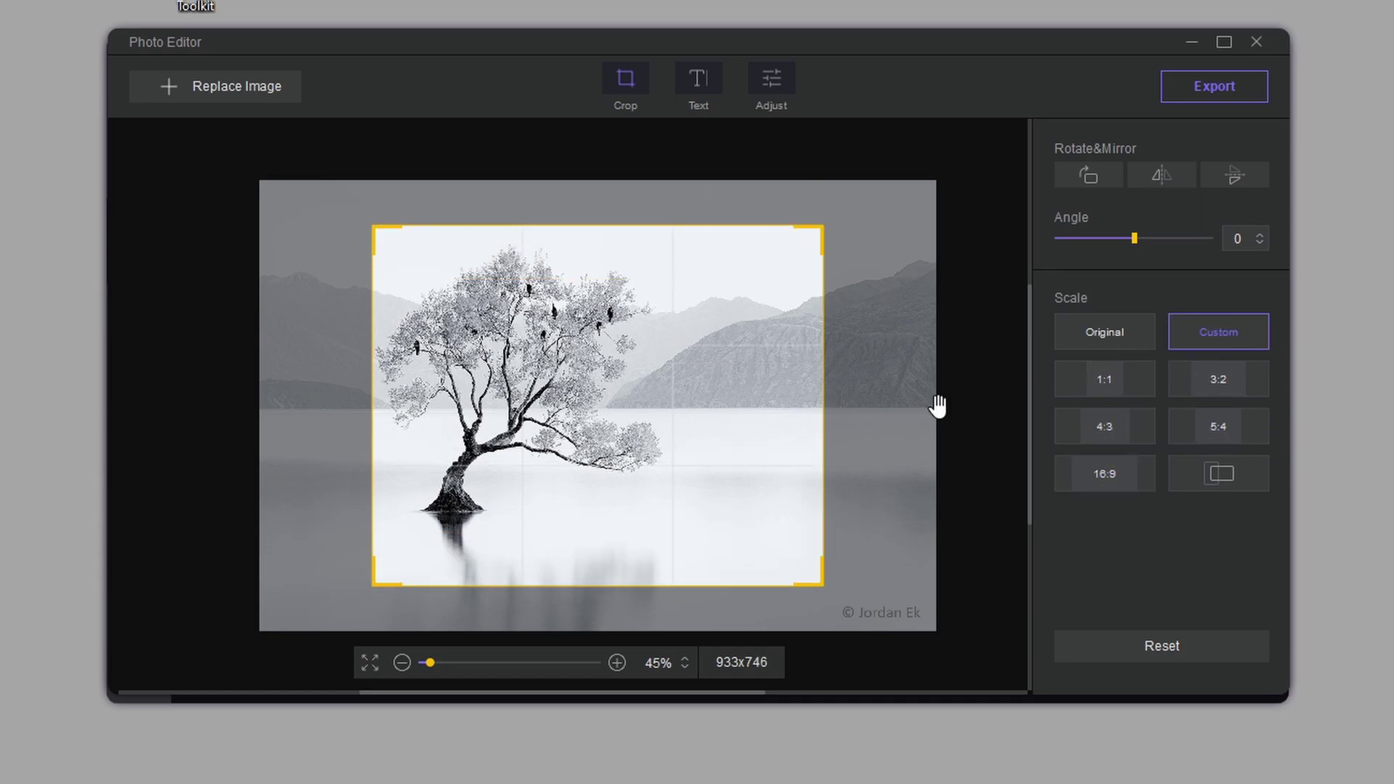
{"action": "left_click_drag", "start_coordinate": [642, 390], "coordinate": [529, 345]}
{"action": "left_click_drag", "start_coordinate": [708, 537], "coordinate": [971, 598]}
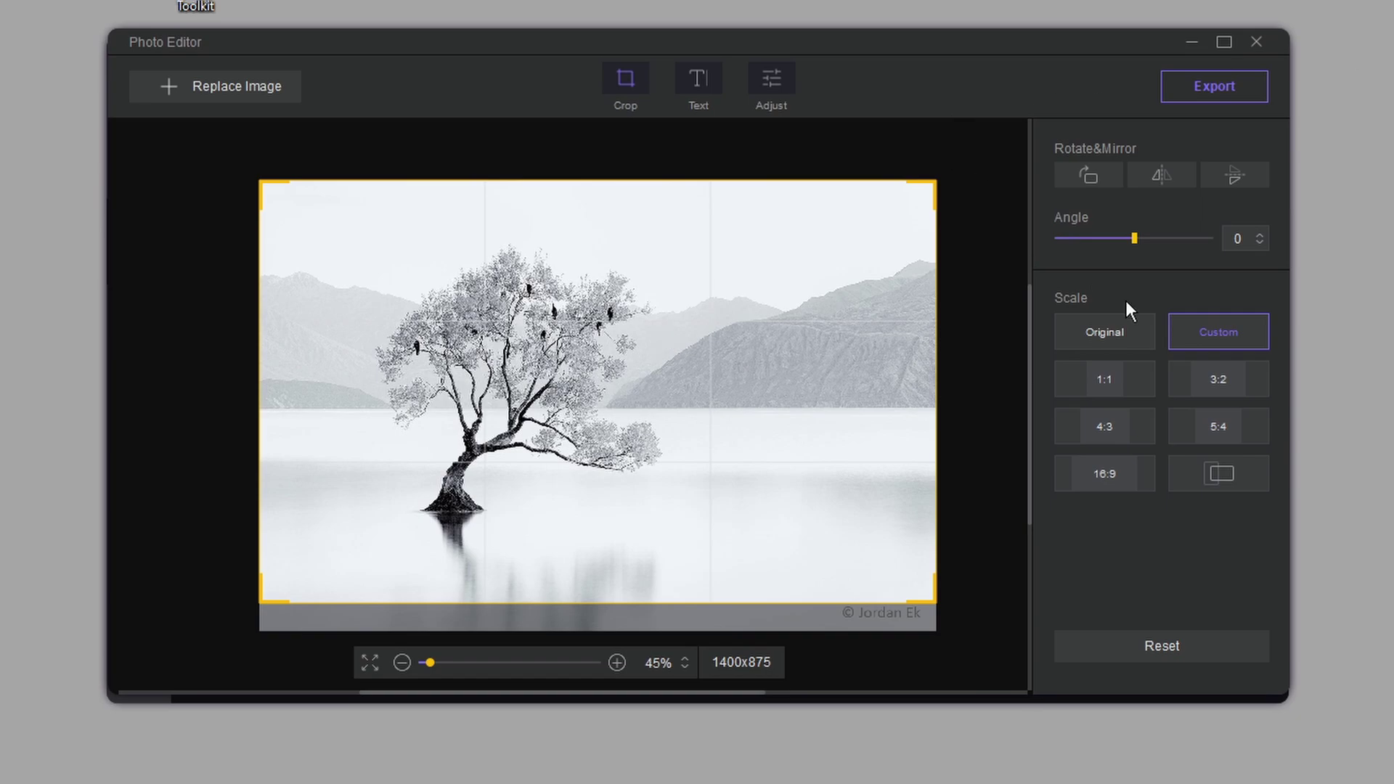
Export the cropped photo as a JPG to the Desktop
{"action": "left_click", "coordinate": [1217, 92]}
{"action": "left_click", "coordinate": [799, 320]}
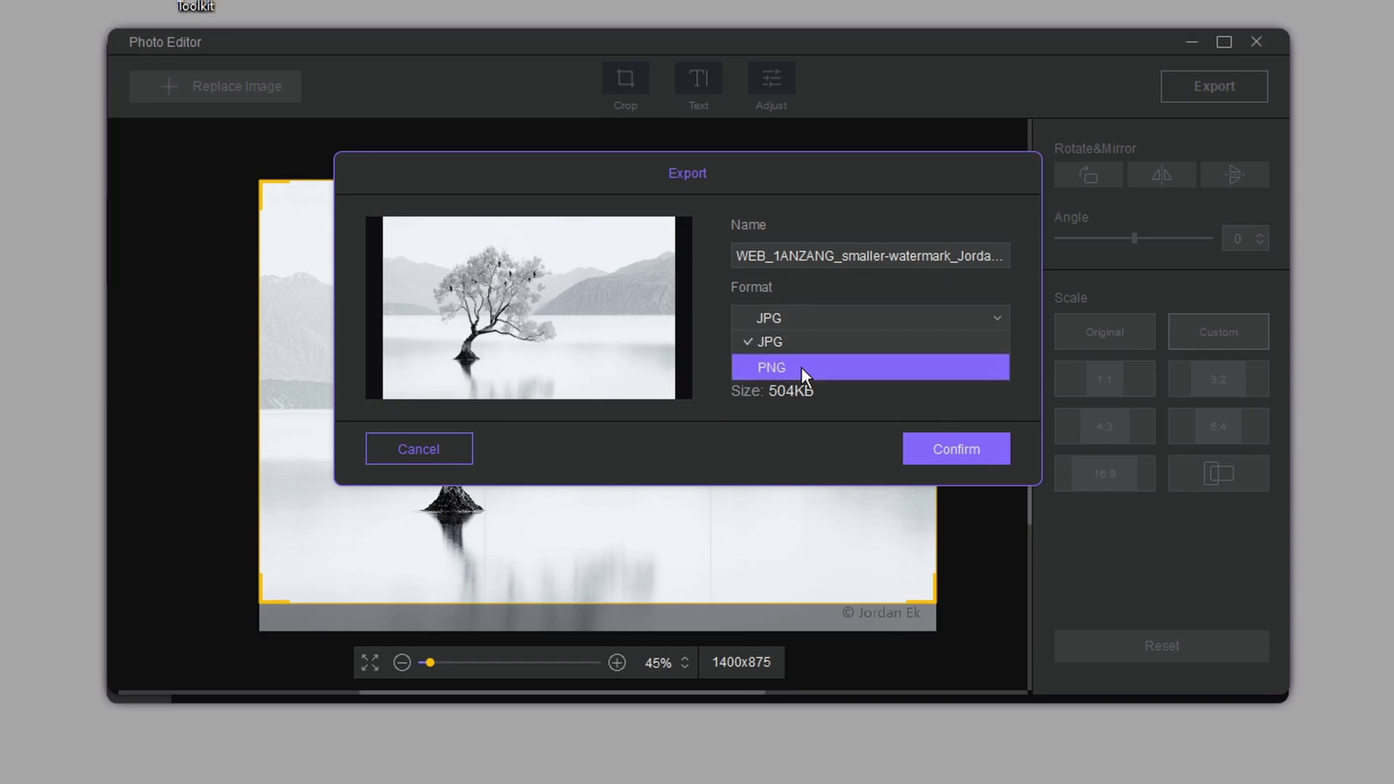
{"action": "left_click", "coordinate": [803, 336]}
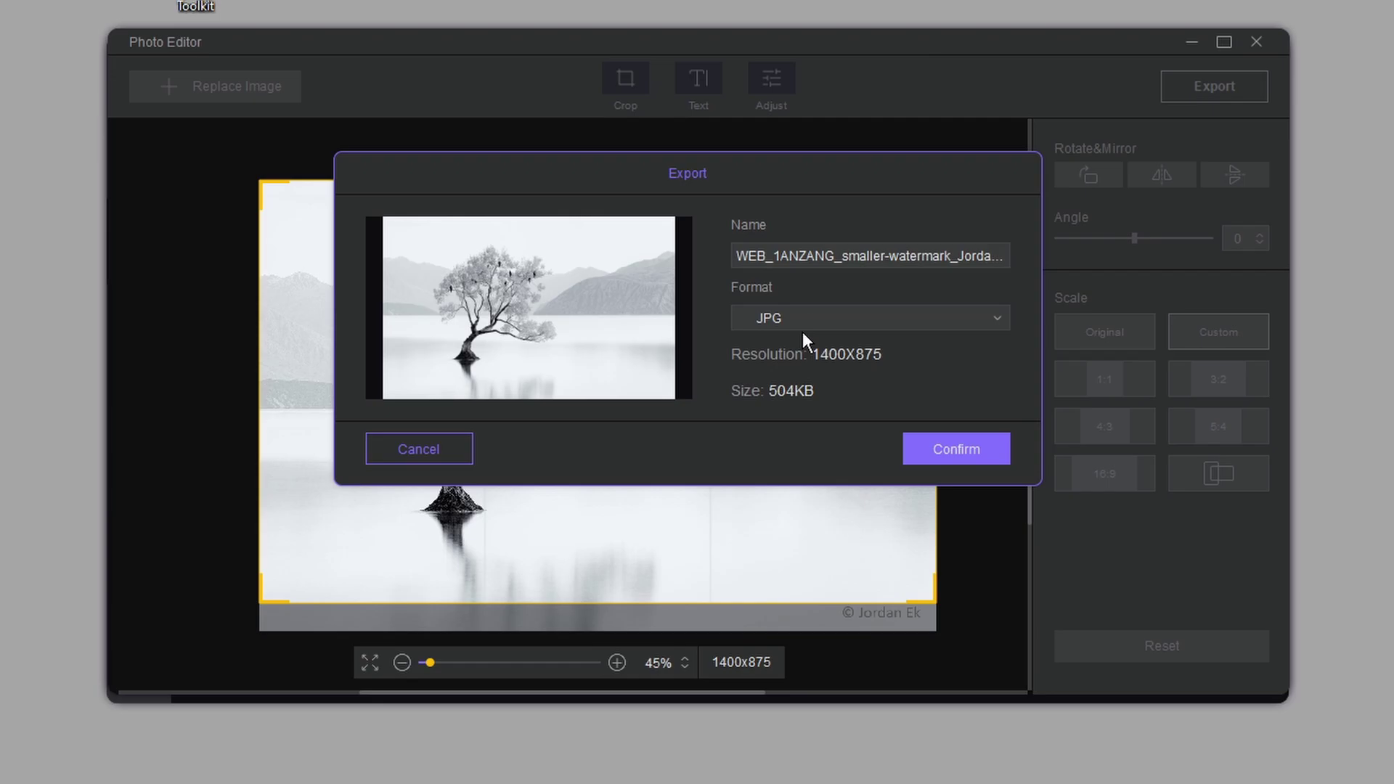
{"action": "left_click", "coordinate": [923, 459]}
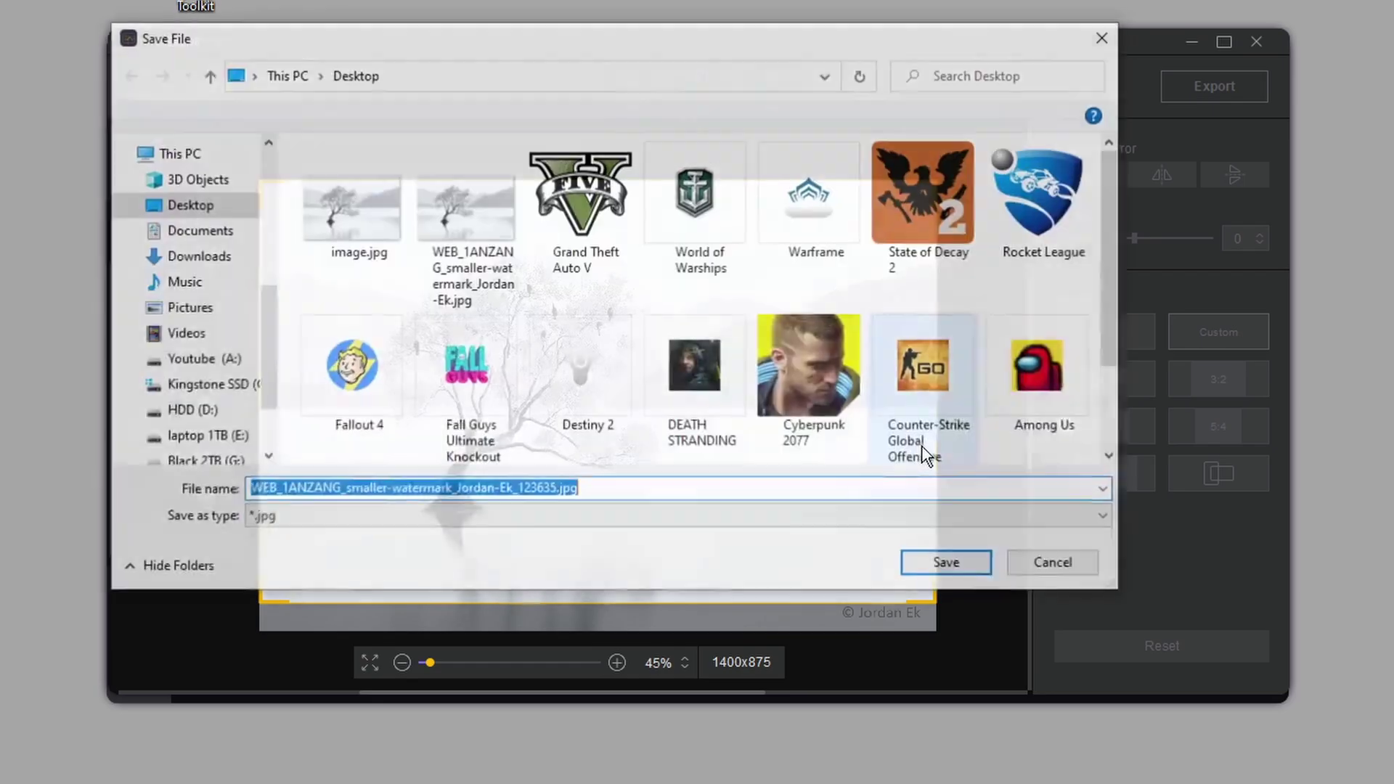
{"action": "left_click", "coordinate": [953, 564]}
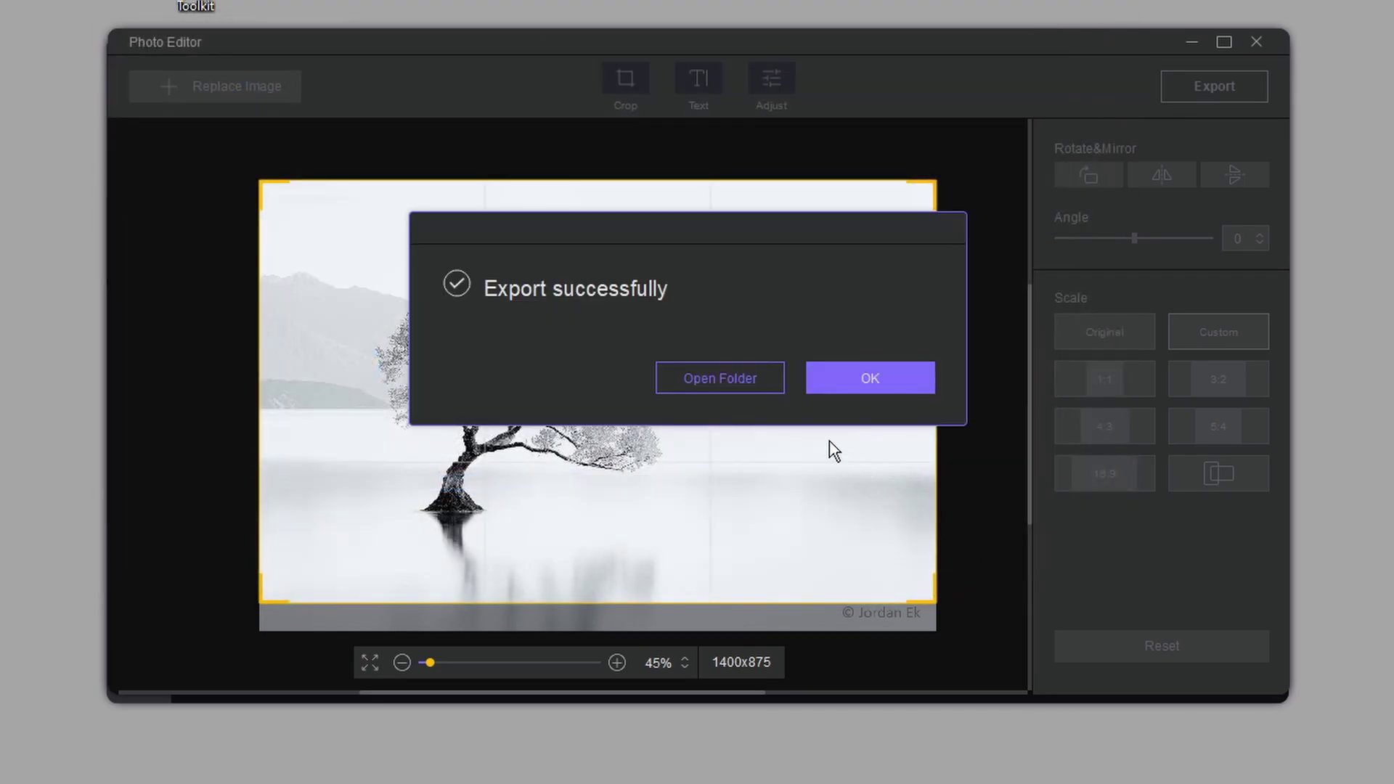
Open the exported photo from its Desktop folder
{"action": "left_click", "coordinate": [769, 381]}
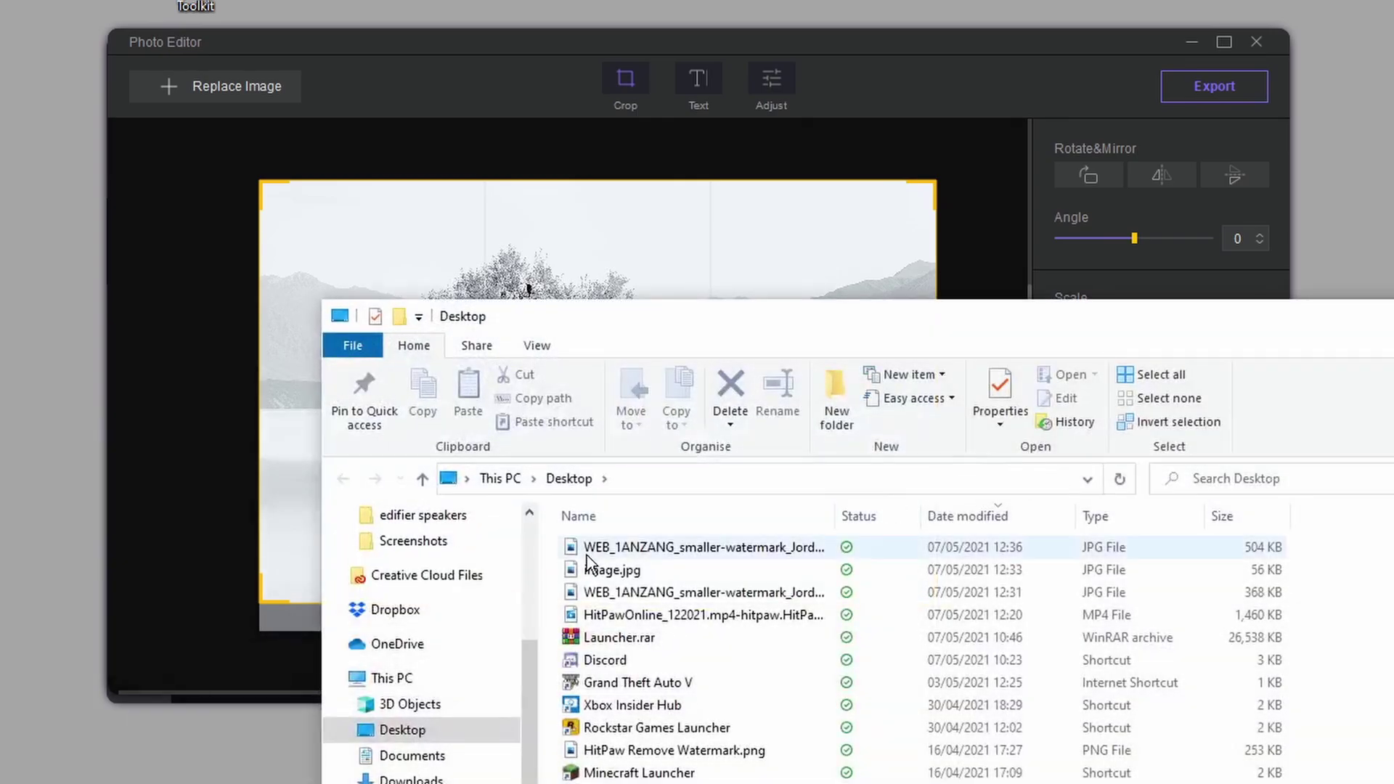
{"action": "left_click", "coordinate": [590, 552]}
{"action": "double_click", "coordinate": [589, 553]}
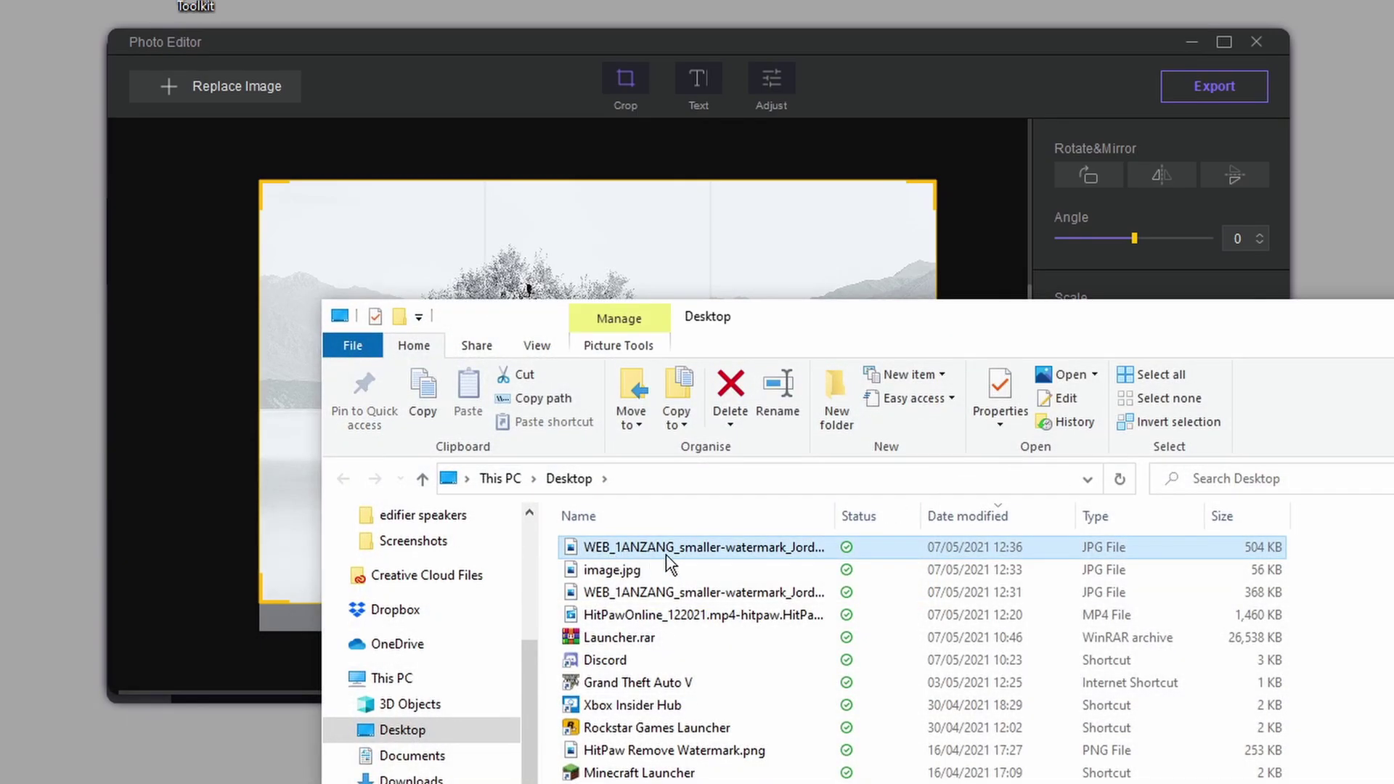